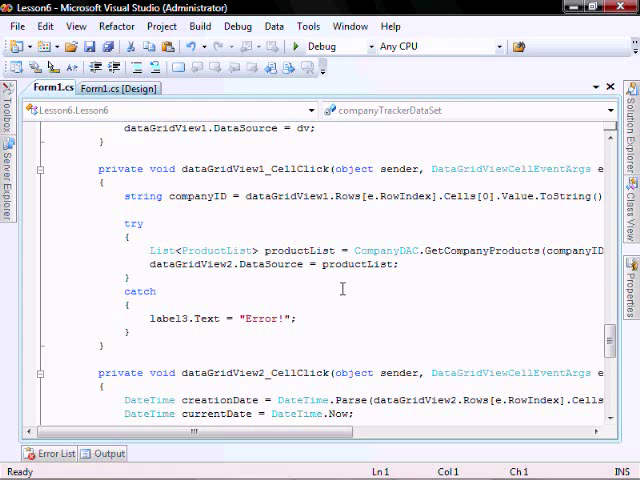
pyautogui.scroll(-2, 342, 290)
pyautogui.scroll(-2, 350, 295)
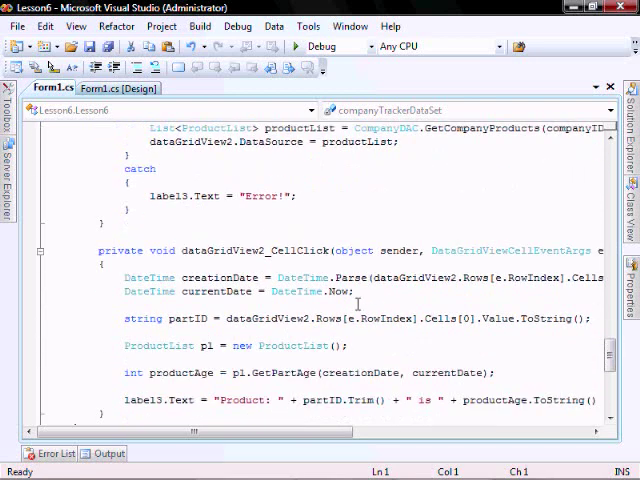
pyautogui.scroll(-2, 355, 300)
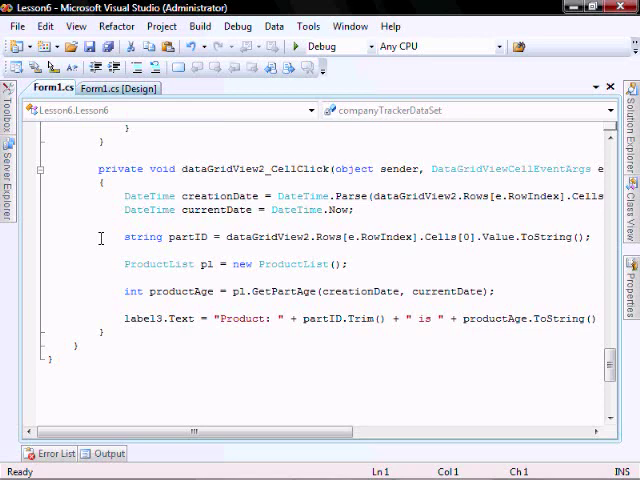
# Step: Run Lesson6 and view ages of the first company's parts 256374-001 through 789583-001
pyautogui.click(296, 47)
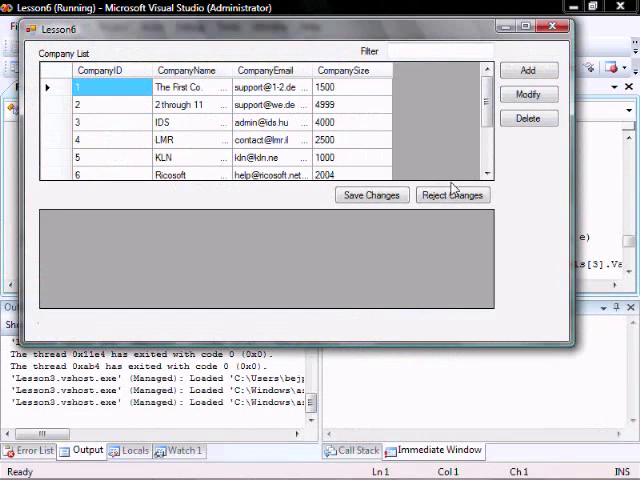
pyautogui.click(47, 87)
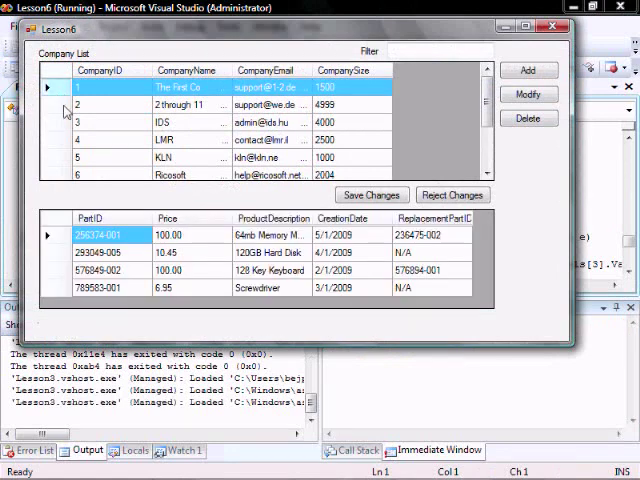
pyautogui.click(62, 237)
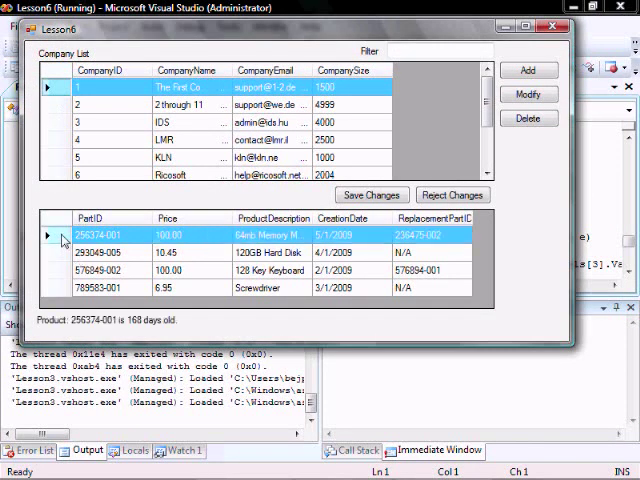
pyautogui.click(62, 254)
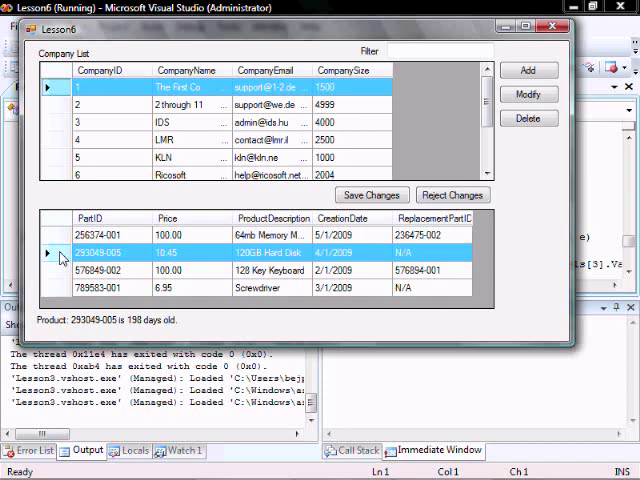
pyautogui.click(58, 272)
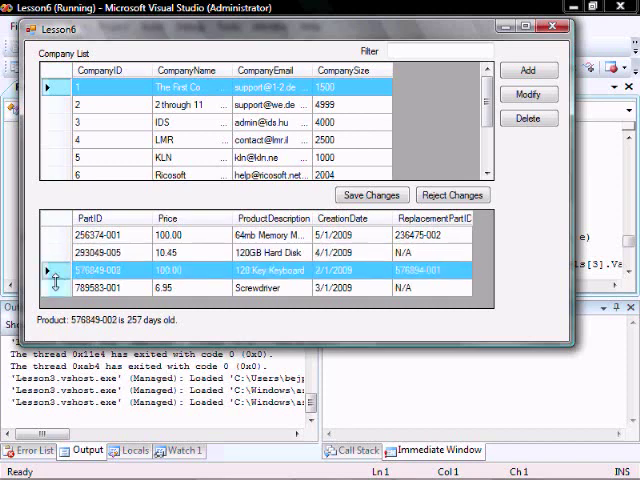
pyautogui.click(58, 290)
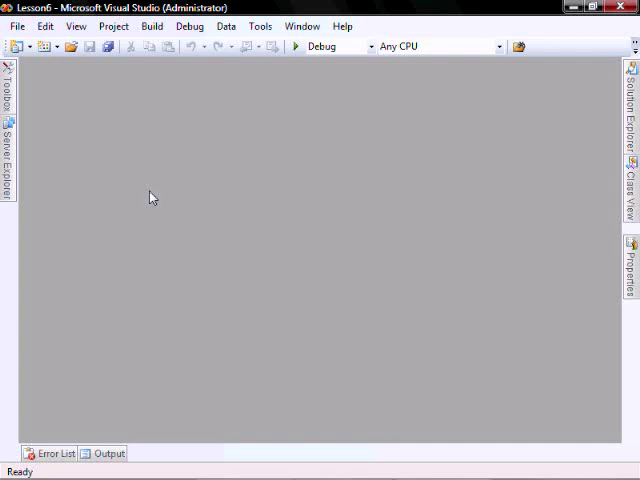
# Step: Show the PRODUCT table's data from Server Explorer
pyautogui.click(7, 180)
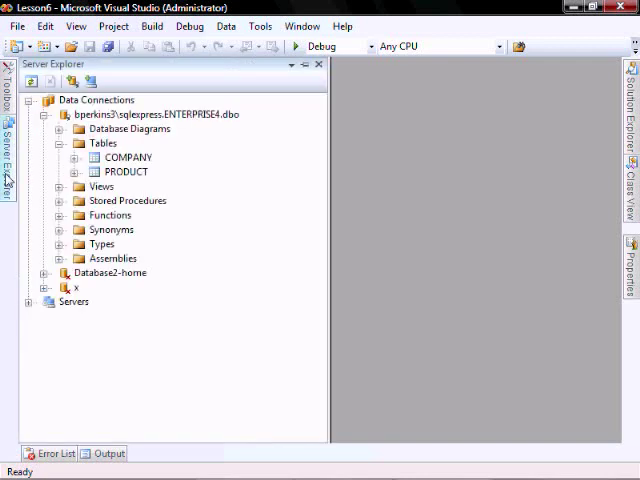
pyautogui.rightClick(110, 172)
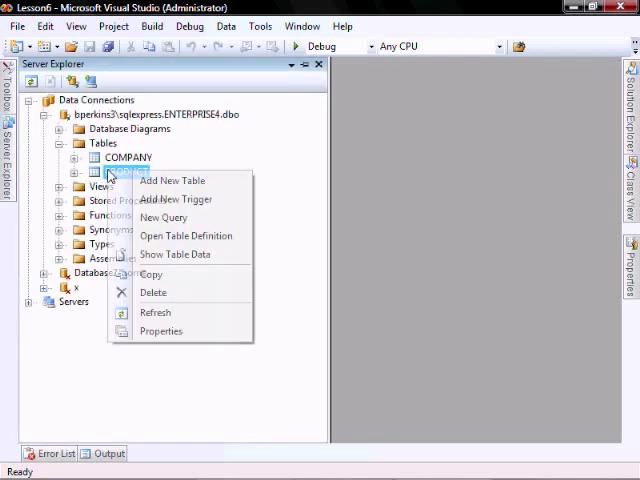
pyautogui.click(163, 258)
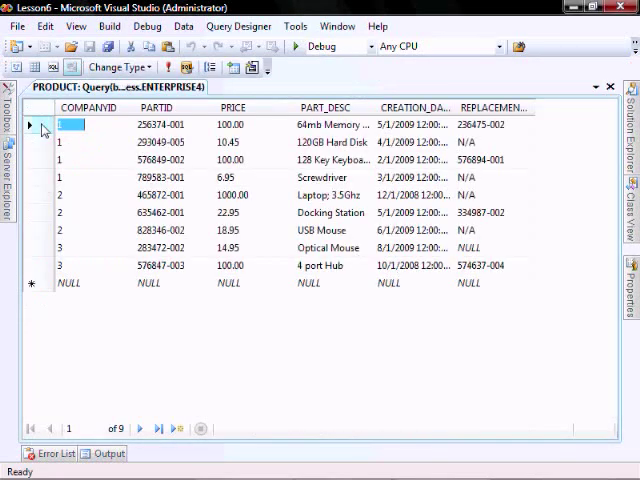
# Step: Browse the PRODUCT rows, including parts 576849-002, 465872-001 and 576847-003
pyautogui.click(32, 125)
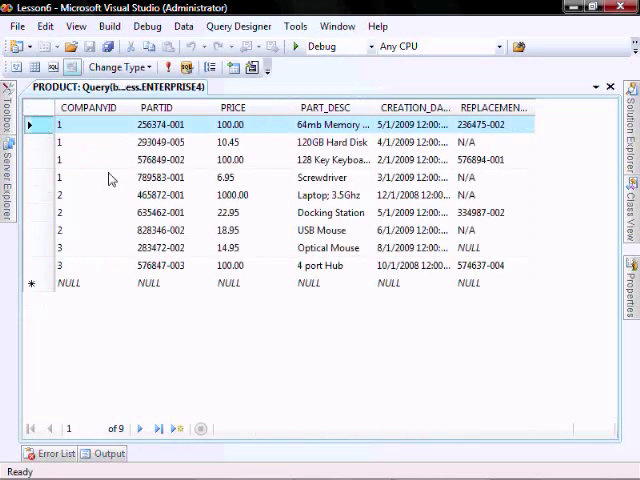
pyautogui.click(35, 160)
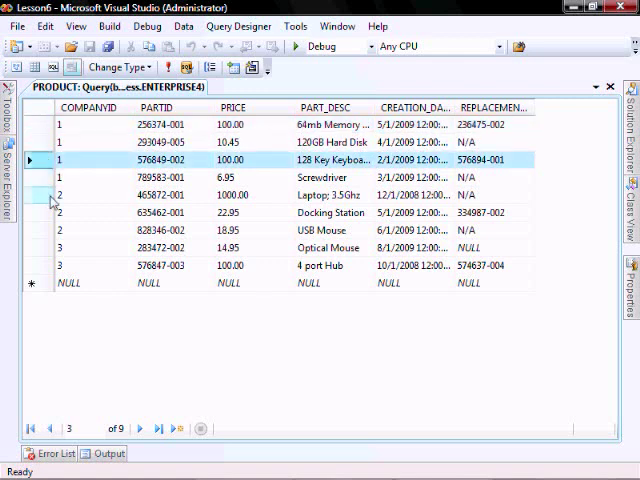
pyautogui.click(45, 196)
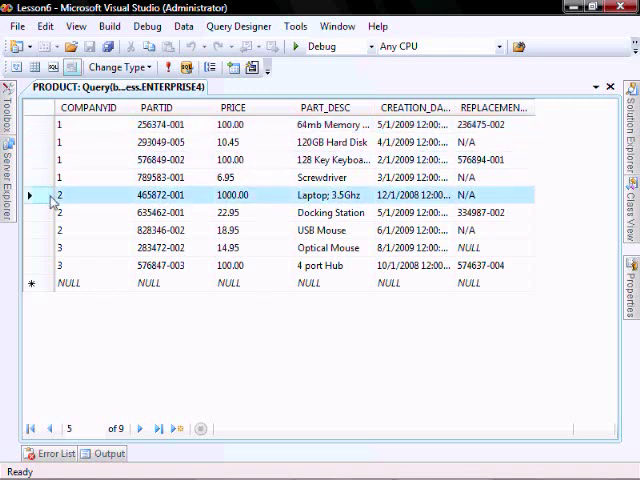
pyautogui.click(40, 266)
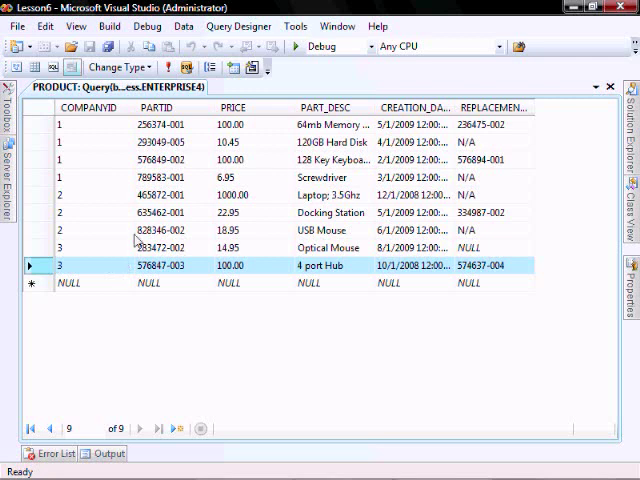
pyautogui.click(33, 125)
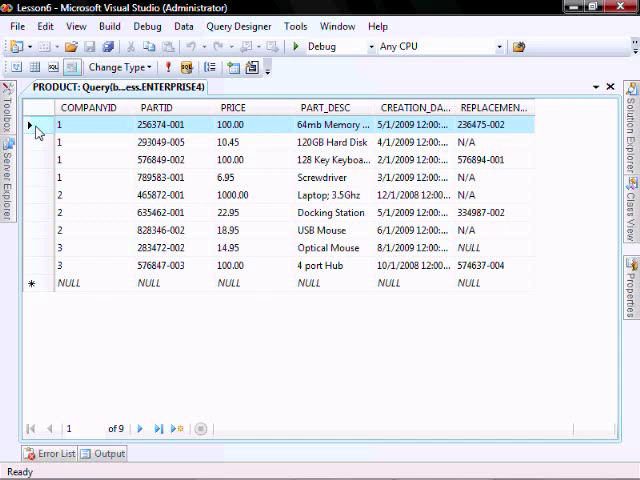
# Step: Rename ProductList.cs to Product.cs in Solution Explorer and open it in the editor
pyautogui.click(610, 87)
pyautogui.click(630, 110)
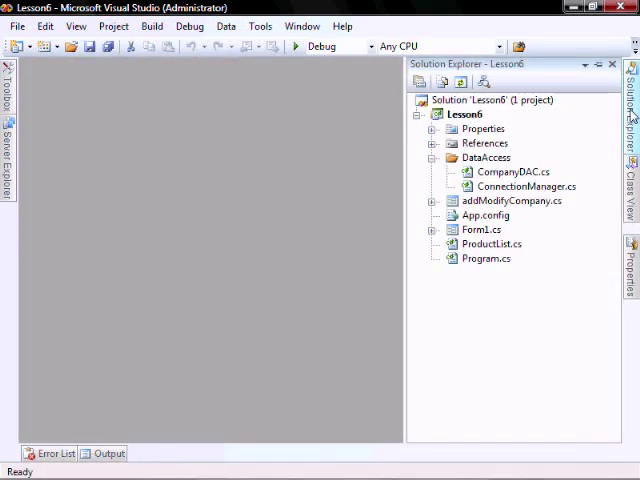
pyautogui.click(490, 244)
pyautogui.rightClick(490, 246)
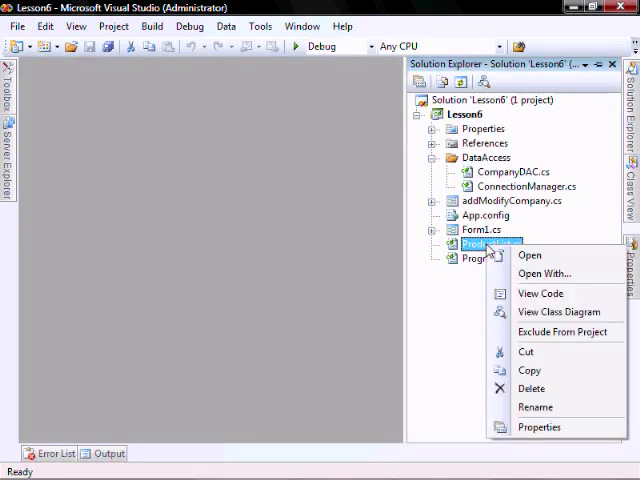
pyautogui.click(536, 406)
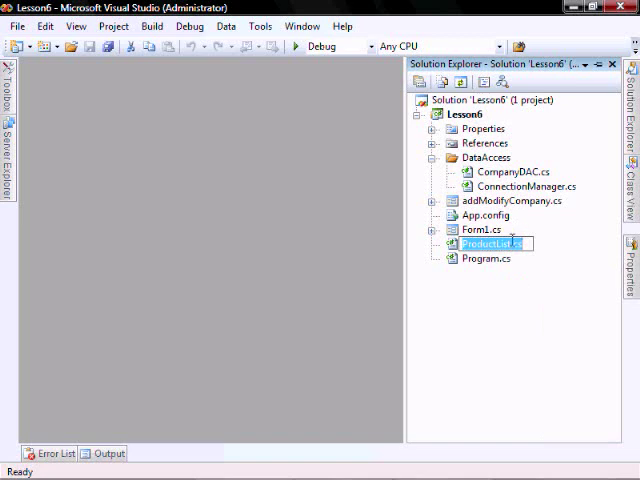
pyautogui.moveTo(511, 244); pyautogui.dragTo(463, 244)
pyautogui.write('Prod')
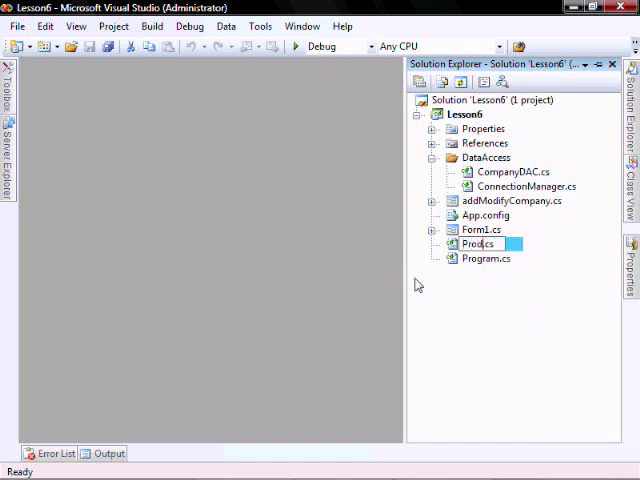
pyautogui.write('uct')
pyautogui.press('Return')
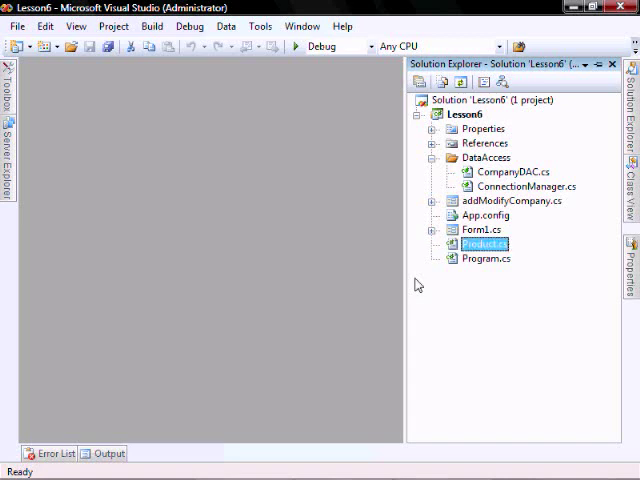
pyautogui.doubleClick(450, 244)
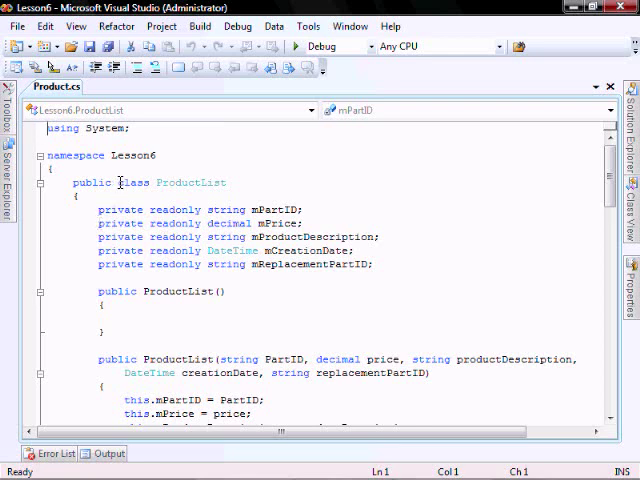
# Step: Rename the class declaration from ProductList to Product
pyautogui.click(119, 182)
pyautogui.write('abstr')
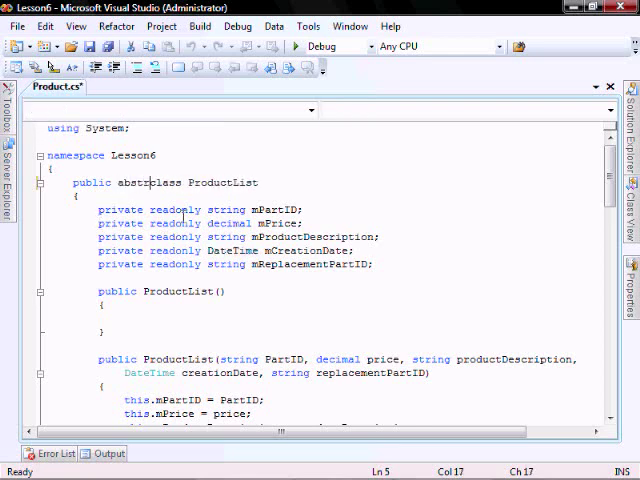
pyautogui.write('act')
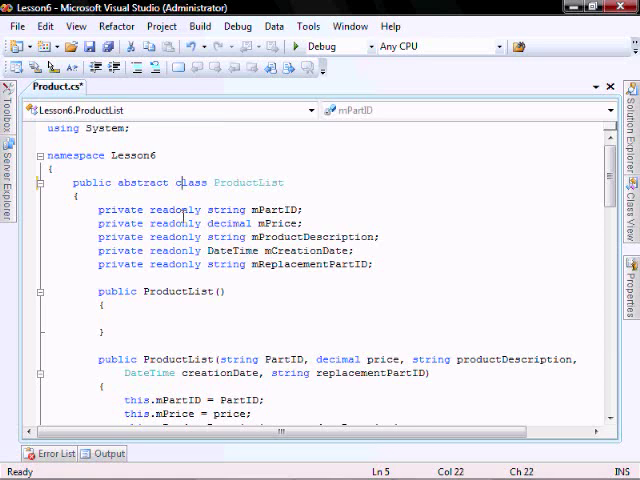
pyautogui.press('Right')
pyautogui.press('Right')
pyautogui.press('Right')
pyautogui.press('Right')
pyautogui.press('Right')
pyautogui.press('Right')
pyautogui.press('Right')
pyautogui.press('Left')
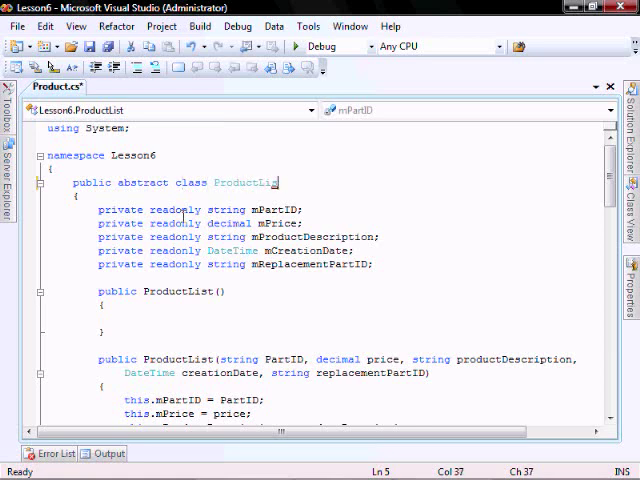
pyautogui.press('BackSpace')
pyautogui.press('BackSpace')
pyautogui.press('BackSpace')
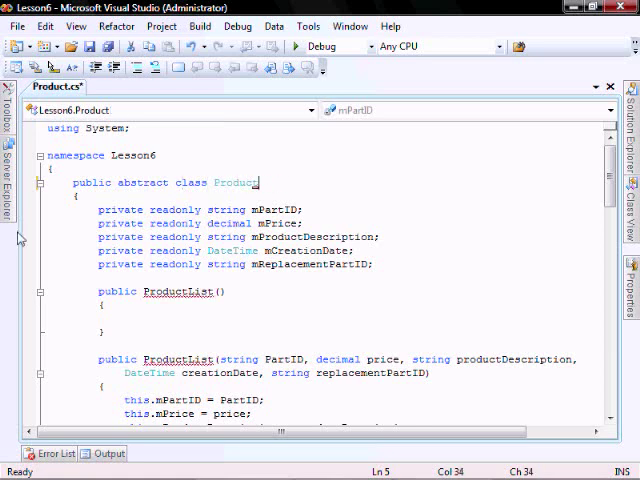
# Step: Change mPartID, mPrice, mProductDescription, mCreationDate and mReplacementPartID from private to protected
pyautogui.moveTo(98, 209); pyautogui.dragTo(143, 209)
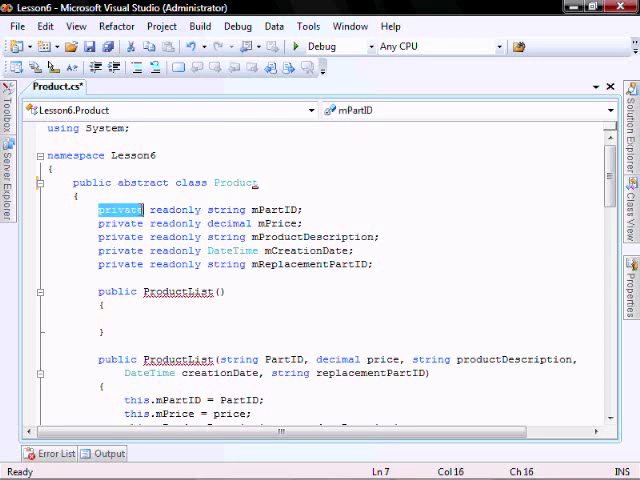
pyautogui.write('protected')
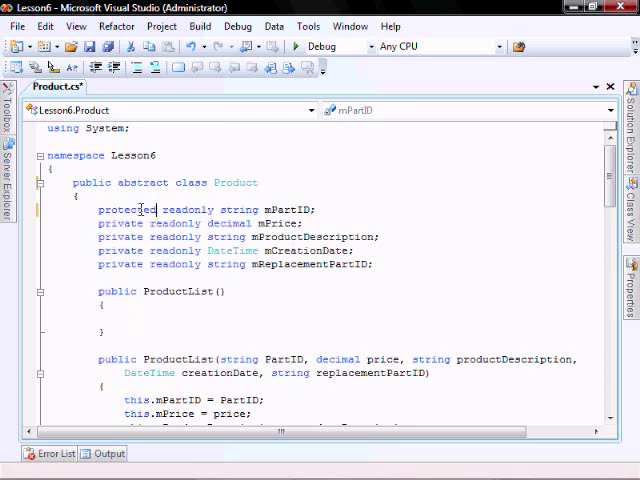
pyautogui.moveTo(156, 209); pyautogui.dragTo(98, 209)
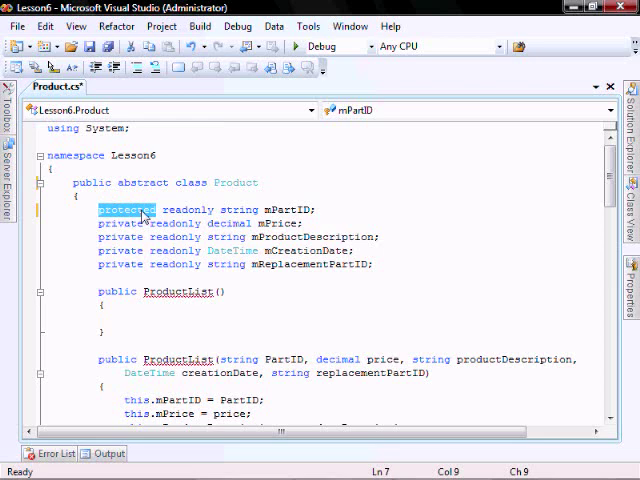
pyautogui.moveTo(98, 223); pyautogui.dragTo(146, 224)
pyautogui.write('protected')
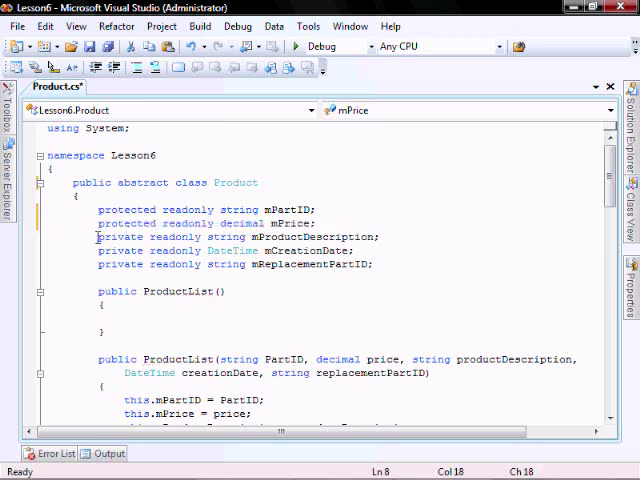
pyautogui.doubleClick(115, 237)
pyautogui.write('protected')
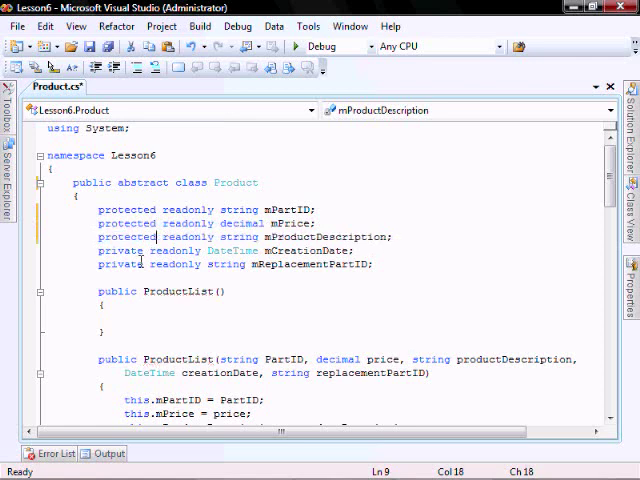
pyautogui.moveTo(98, 251); pyautogui.dragTo(143, 251)
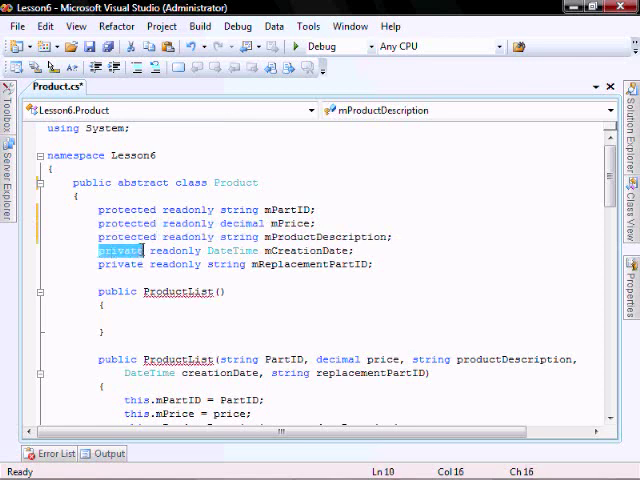
pyautogui.write('protected')
pyautogui.click(101, 264)
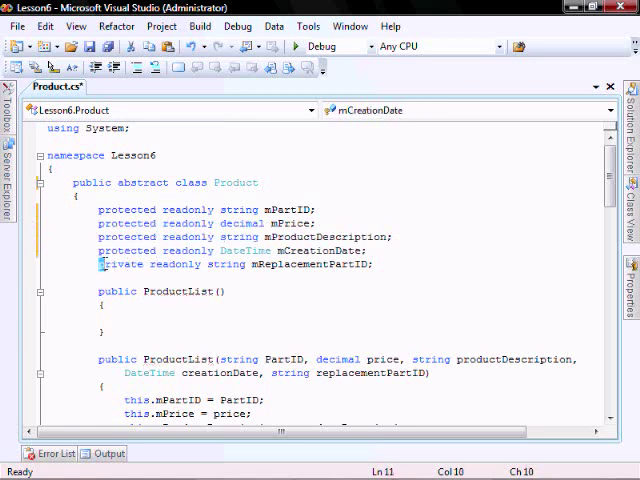
pyautogui.moveTo(101, 264); pyautogui.dragTo(145, 264)
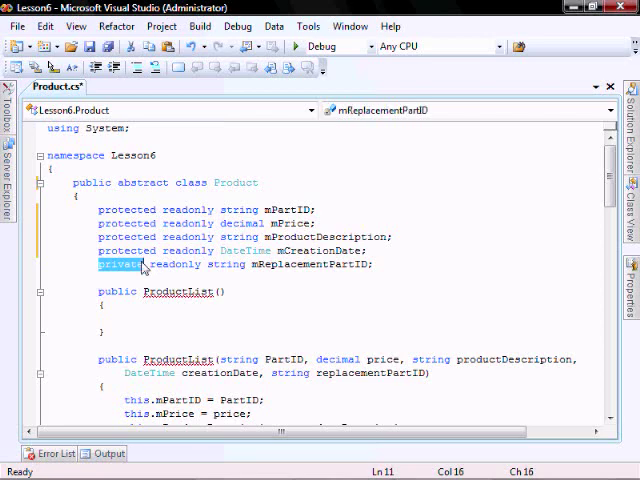
pyautogui.write('protected')
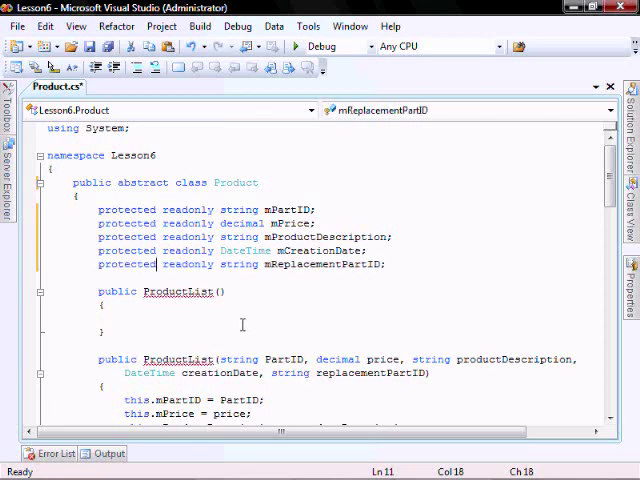
pyautogui.scroll(-3, 242, 324)
pyautogui.scroll(-3, 242, 324)
pyautogui.scroll(-2, 248, 330)
pyautogui.scroll(5, 248, 337)
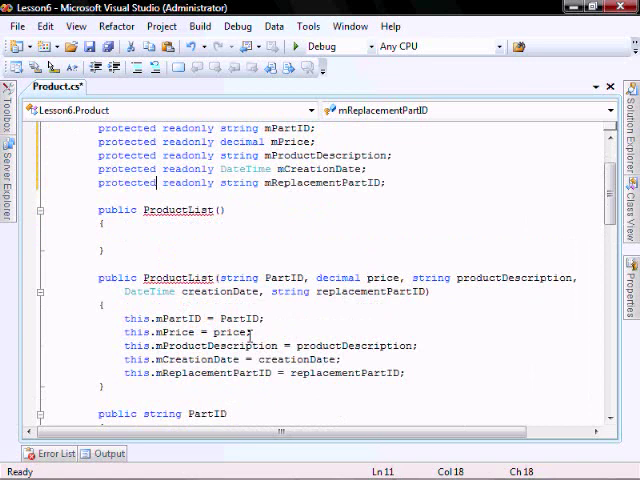
pyautogui.scroll(2, 248, 333)
pyautogui.click(217, 251)
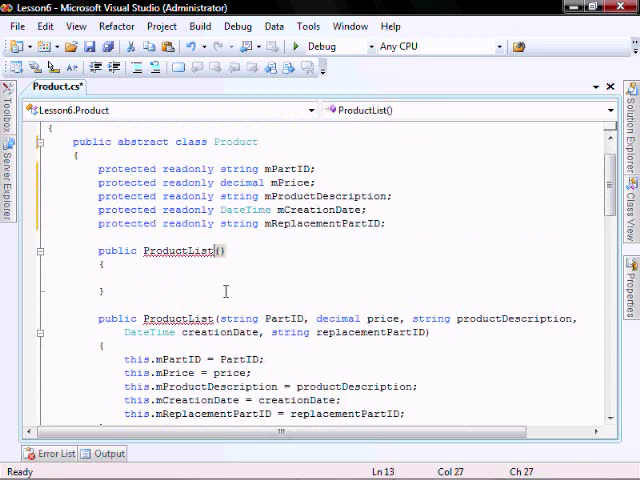
# Step: Remove 'List' from both ProductList constructor names so each reads Product
pyautogui.press('BackSpace')
pyautogui.press('BackSpace')
pyautogui.press('BackSpace')
pyautogui.press('BackSpace')
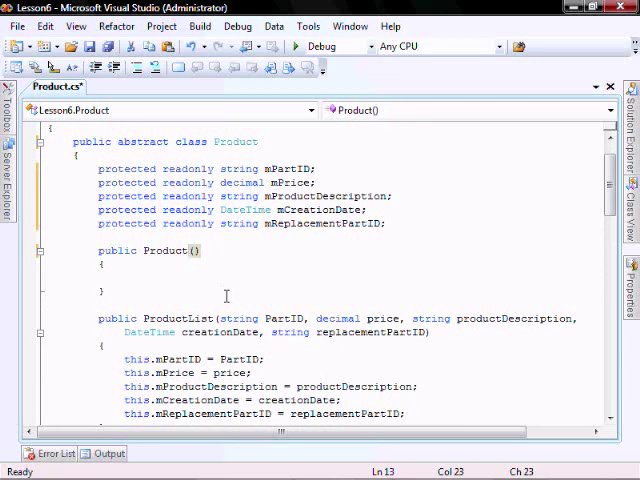
pyautogui.click(218, 318)
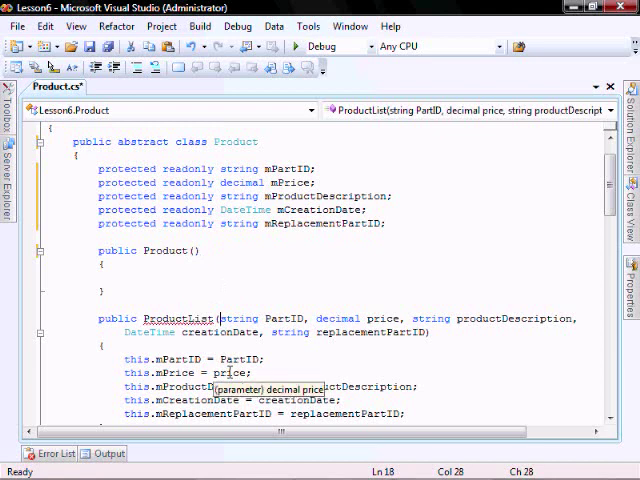
pyautogui.press('BackSpace')
pyautogui.press('BackSpace')
pyautogui.press('BackSpace')
pyautogui.press('BackSpace')
pyautogui.press('BackSpace')
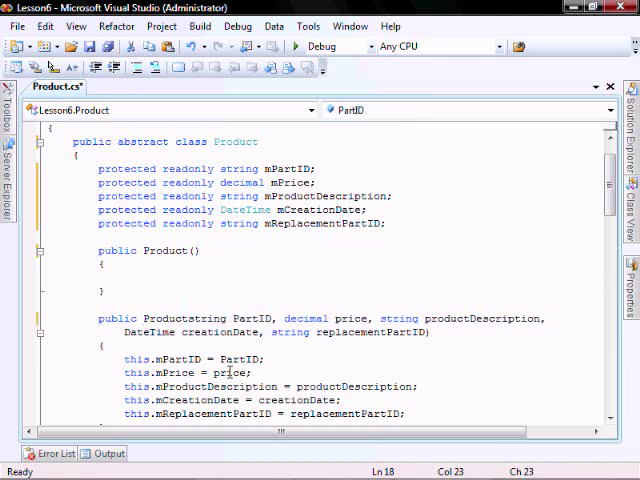
pyautogui.write('(')
pyautogui.scroll(-3, 298, 359)
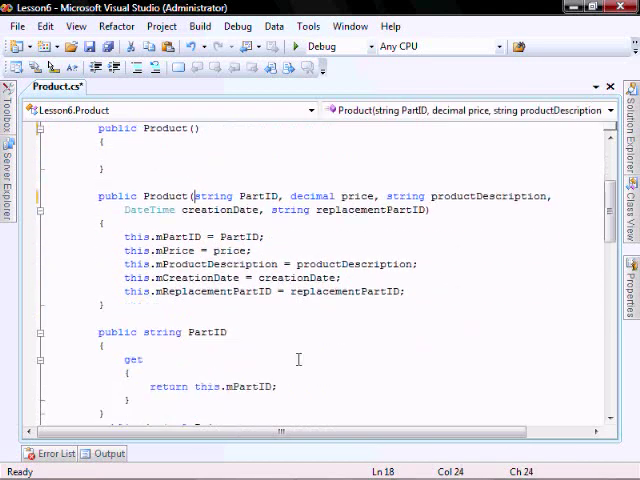
pyautogui.scroll(-1, 298, 359)
# Step: Condense the PartID getter into a single line
pyautogui.click(159, 317)
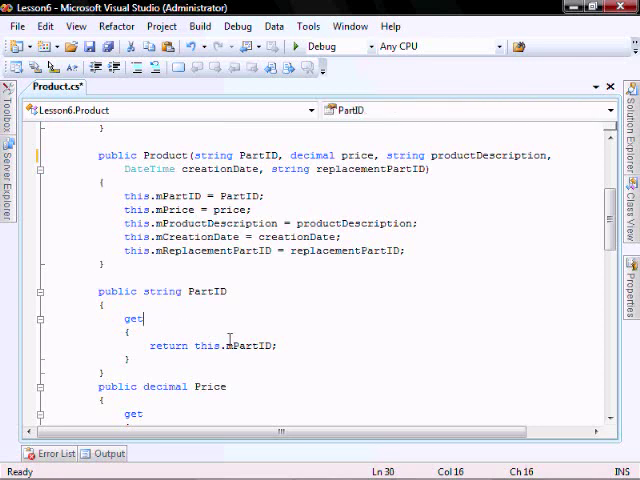
pyautogui.press('Delete')
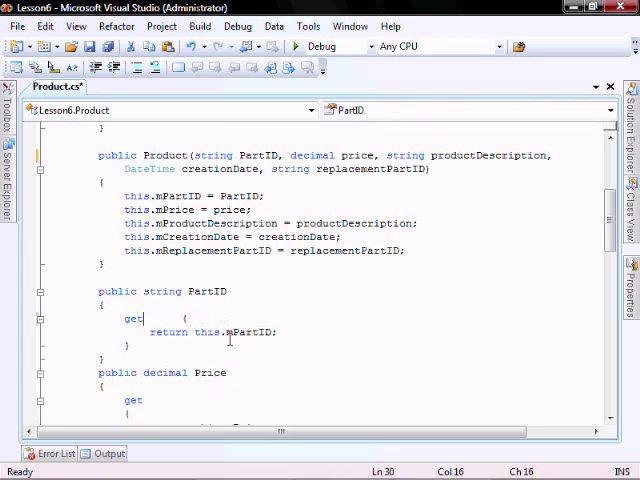
pyautogui.press('Delete')
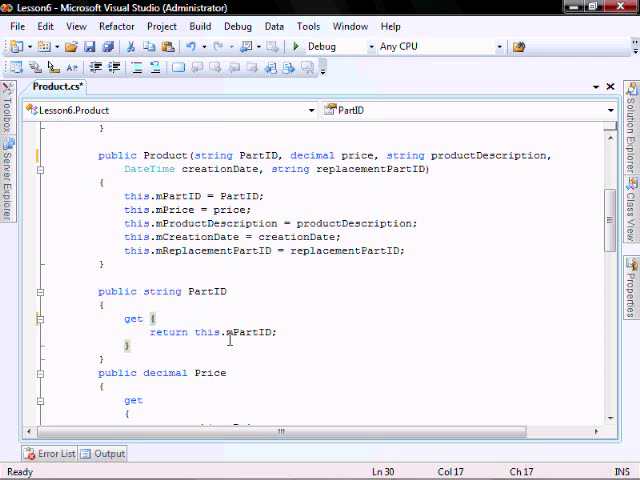
pyautogui.press('Right')
pyautogui.press('Delete')
pyautogui.press('Delete')
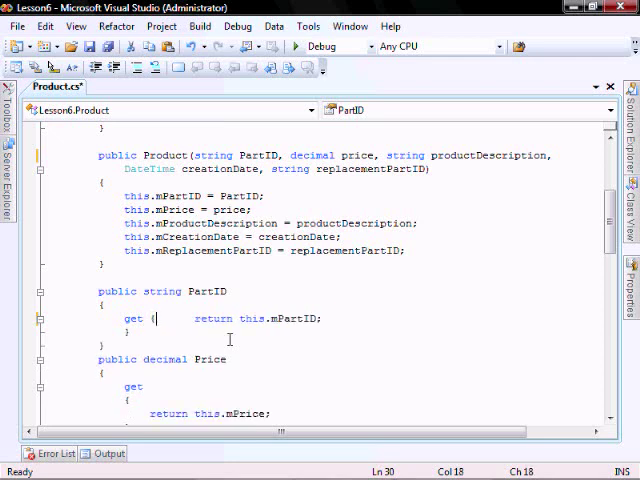
pyautogui.press('Delete')
pyautogui.press('Delete')
pyautogui.press('Delete')
pyautogui.press('End')
pyautogui.press('Delete')
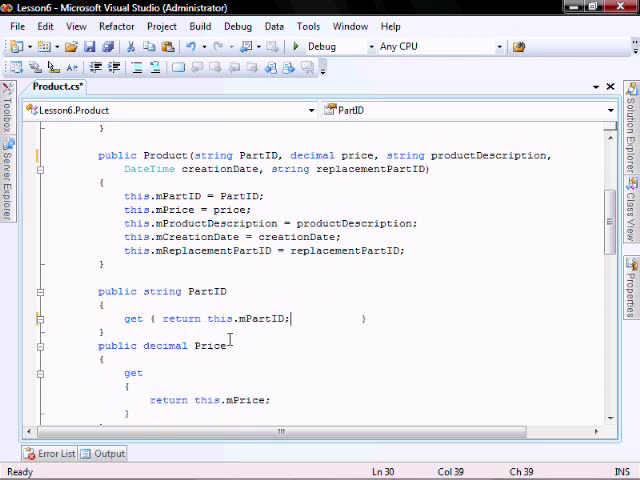
pyautogui.press('Delete')
pyautogui.press('Delete')
pyautogui.press('Delete')
pyautogui.press('Delete')
pyautogui.press('Delete')
pyautogui.press('Delete')
# Step: Add the PartID setter 'set { mPartID = value; }' below the getter
pyautogui.press('End')
pyautogui.press('Return')
pyautogui.write('set ')
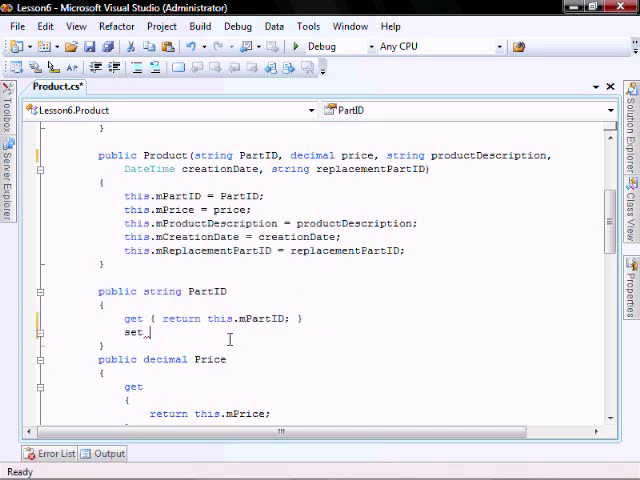
pyautogui.write('{')
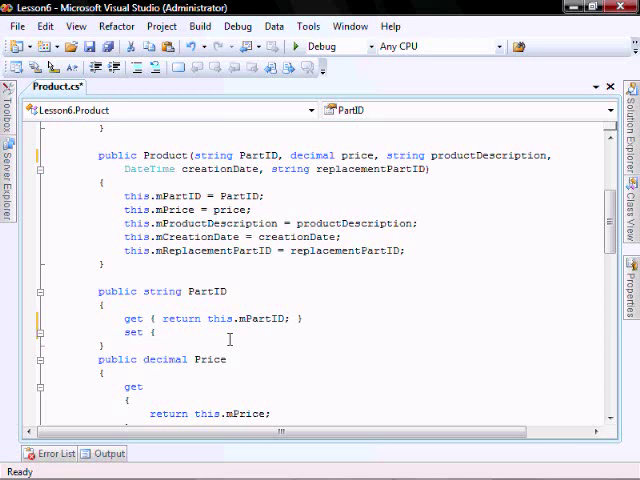
pyautogui.write(' m')
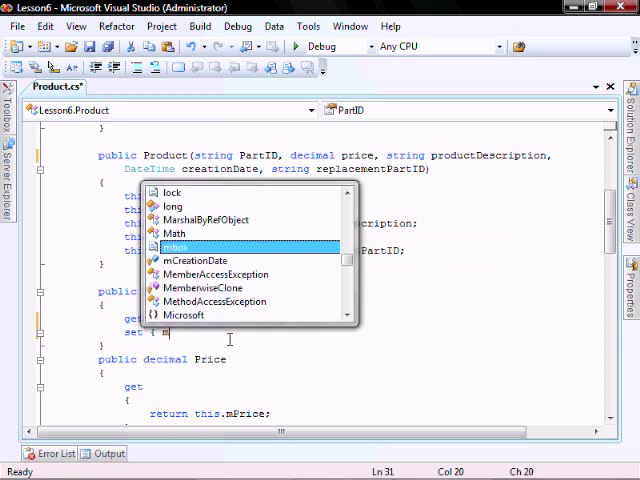
pyautogui.write('P')
pyautogui.press('Tab')
pyautogui.write('= ')
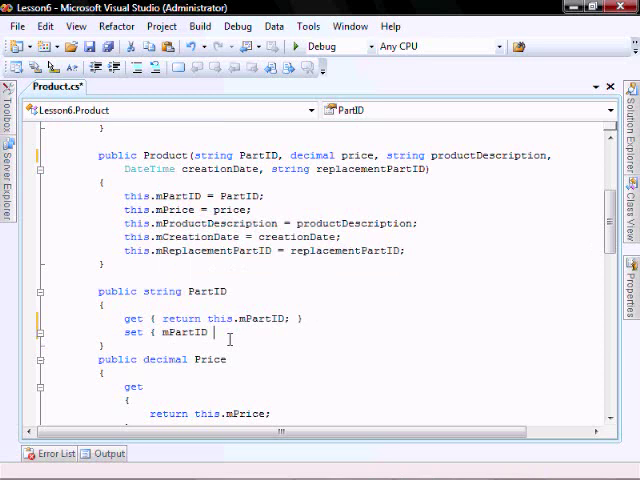
pyautogui.write('value')
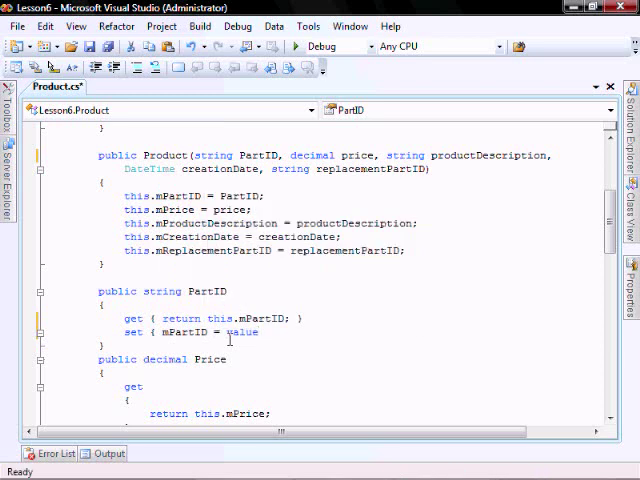
pyautogui.write('; }')
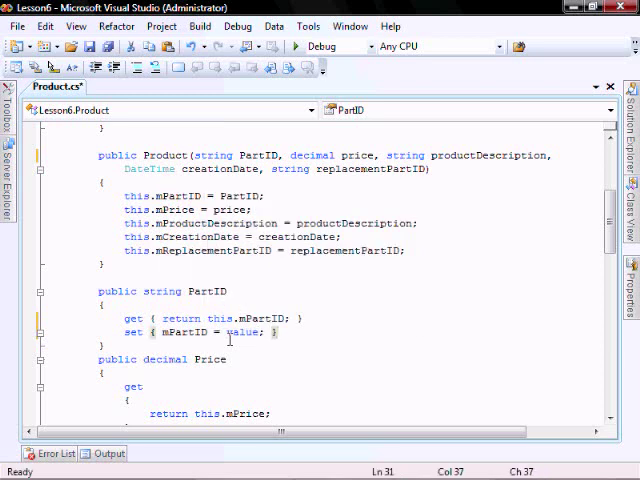
pyautogui.scroll(-4, 230, 340)
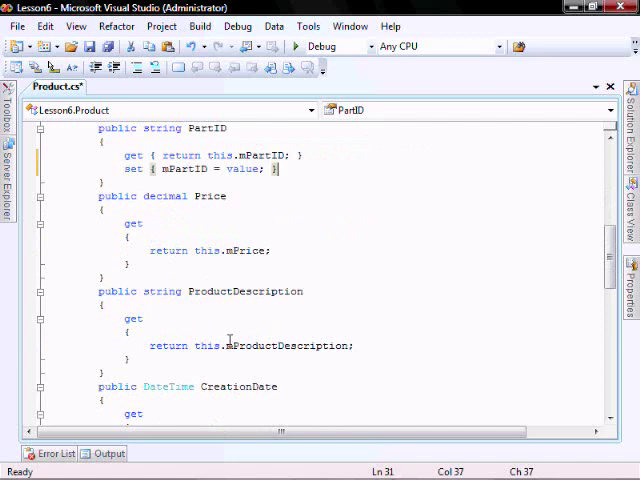
# Step: Condense the Price getter into 'get { return this.mPrice; }'
pyautogui.click(150, 224)
pyautogui.press('Delete')
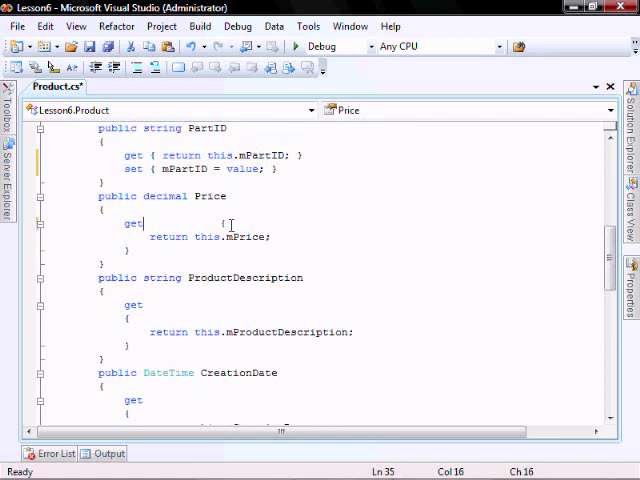
pyautogui.press('Delete')
pyautogui.press('Delete')
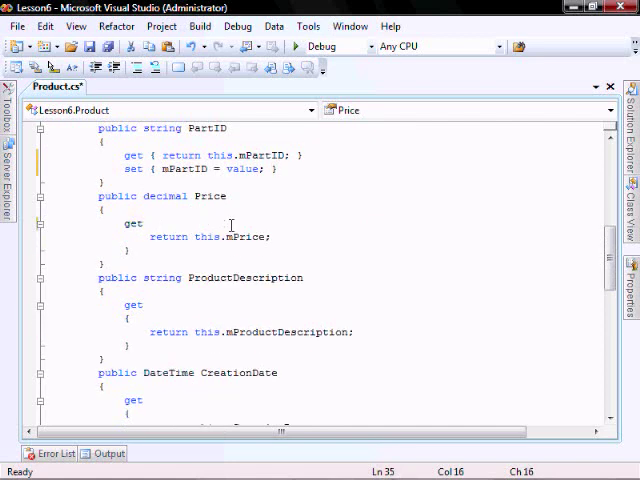
pyautogui.write('{')
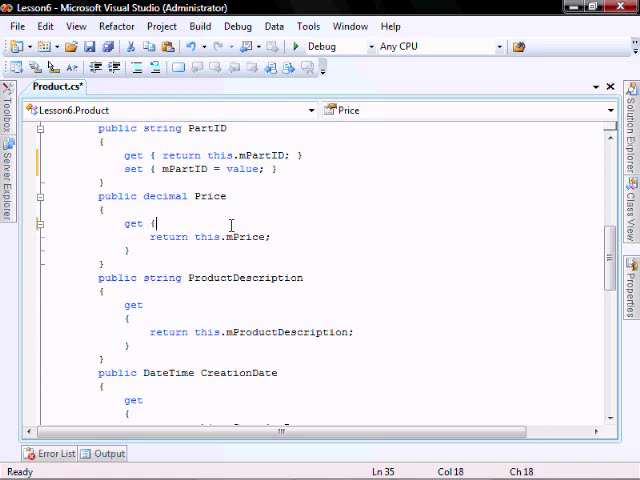
pyautogui.press('Delete')
pyautogui.press('Delete')
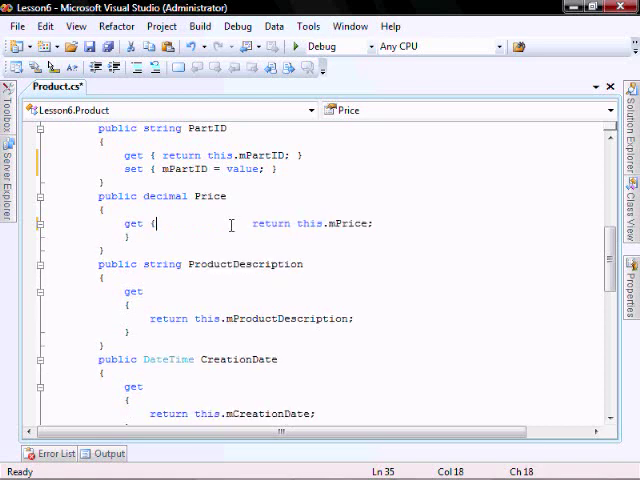
pyautogui.press('Delete')
pyautogui.press('Delete')
pyautogui.press('Delete')
pyautogui.press('Delete')
pyautogui.press('Delete')
pyautogui.press('Delete')
pyautogui.press('Delete')
pyautogui.press('Delete')
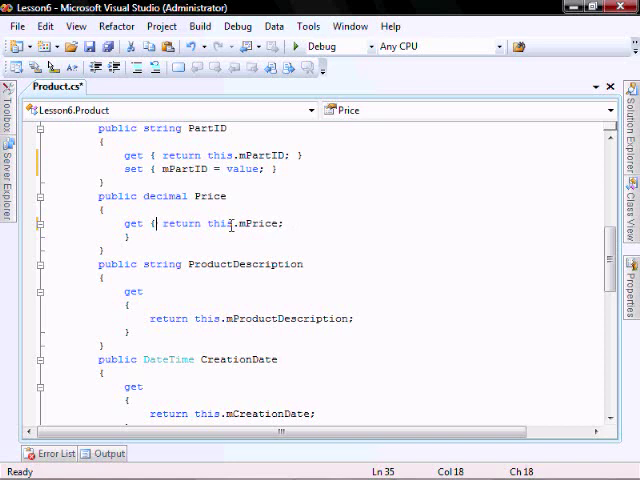
pyautogui.press('End')
pyautogui.press('Delete')
pyautogui.press('Delete')
pyautogui.press('Delete')
pyautogui.press('Delete')
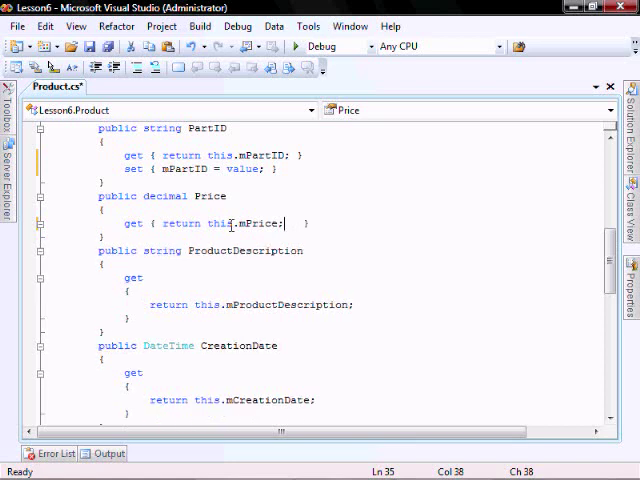
pyautogui.press('Delete')
pyautogui.press('Delete')
pyautogui.press('Delete')
# Step: Add the Price setter 'set { mPrice = value; }' below the getter
pyautogui.click(309, 227)
pyautogui.press('Return')
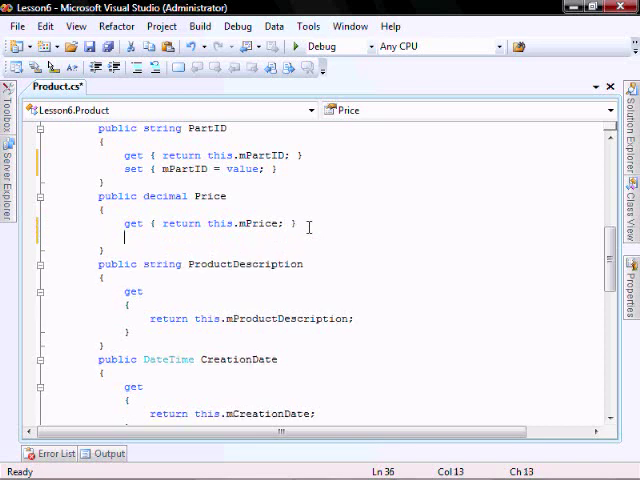
pyautogui.write('set {')
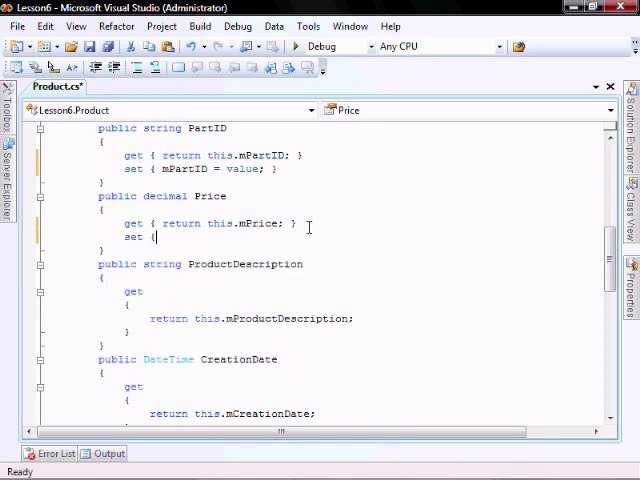
pyautogui.write(' mP')
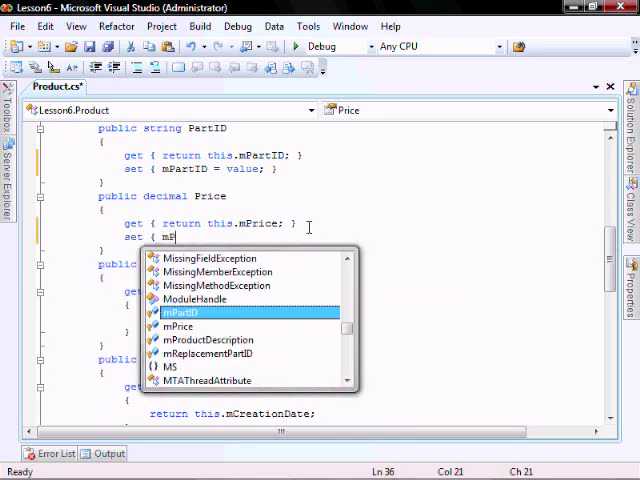
pyautogui.write('rice = ')
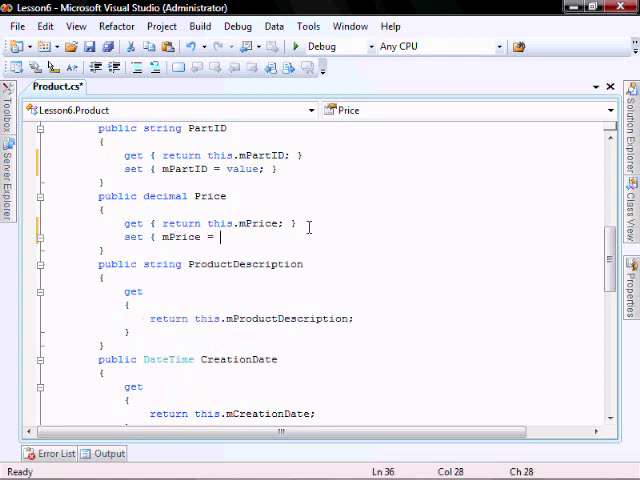
pyautogui.write('value; ')
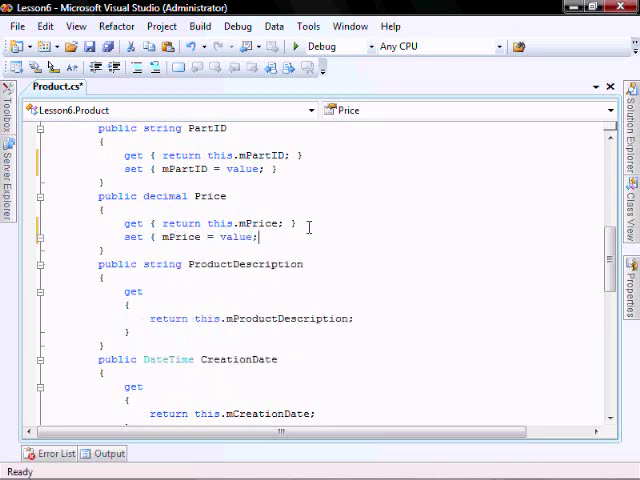
pyautogui.write('}')
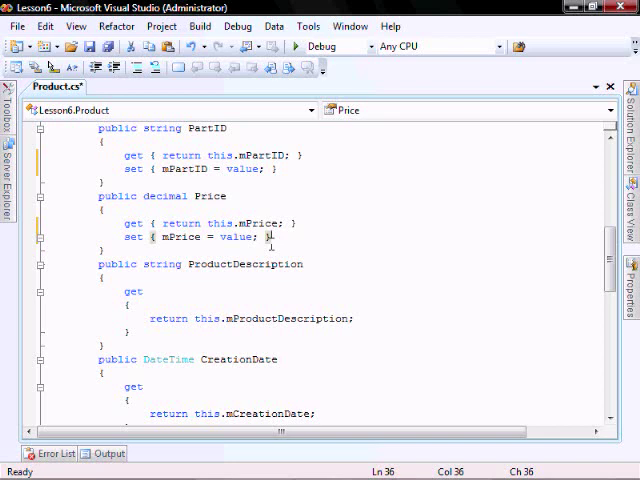
pyautogui.click(183, 299)
# Step: Condense the ProductDescription getter returning mProductDescription onto one line
pyautogui.press('Delete')
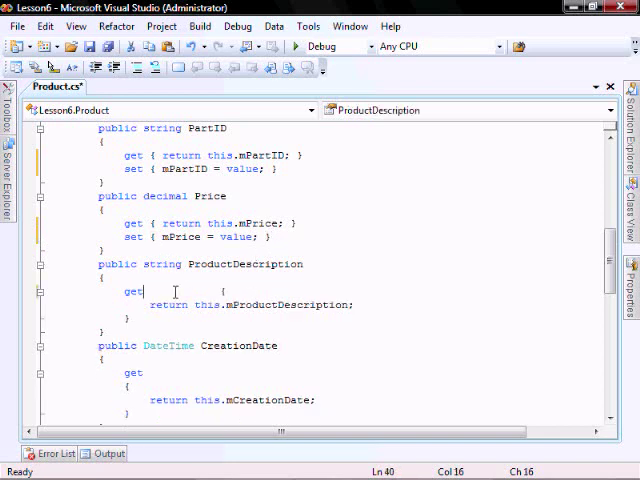
pyautogui.press('Delete')
pyautogui.press('Delete')
pyautogui.press('Delete')
pyautogui.press('Delete')
pyautogui.press('Right')
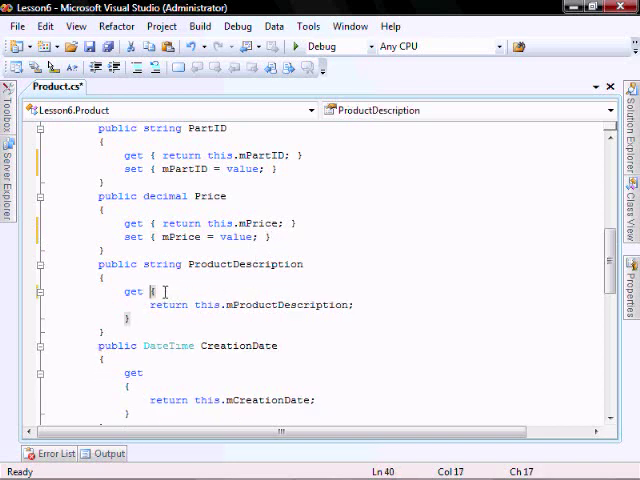
pyautogui.press('Delete')
pyautogui.press('Delete')
pyautogui.press('Delete')
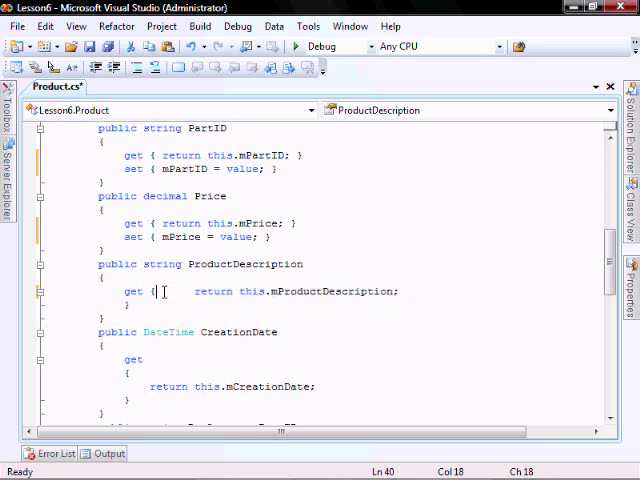
pyautogui.press('Delete')
pyautogui.press('Delete')
pyautogui.press('Delete')
pyautogui.press('End')
pyautogui.press('Delete')
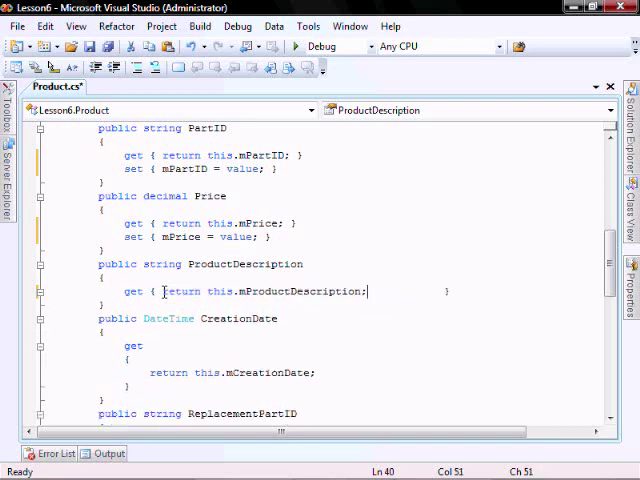
pyautogui.press('Delete')
pyautogui.press('Delete')
pyautogui.press('Delete')
pyautogui.press('Delete')
pyautogui.press('Delete')
pyautogui.press('Delete')
pyautogui.scroll(-3, 115, 215)
# Step: Pull the CreationDate getter's brace and mCreationDate return onto its get line
pyautogui.click(155, 223)
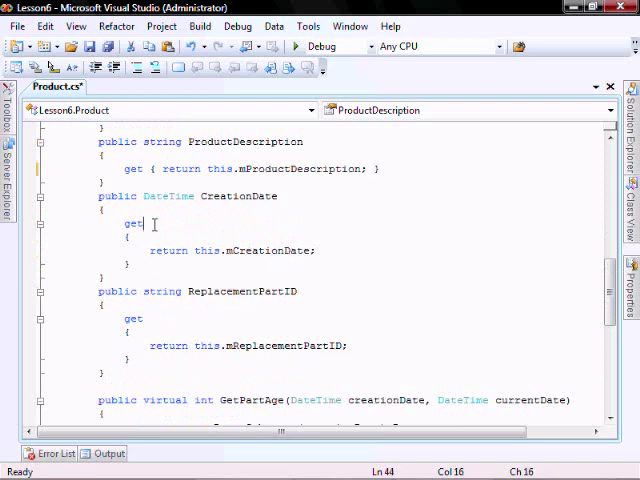
pyautogui.press('Delete')
pyautogui.press('Delete')
pyautogui.press('Delete')
pyautogui.press('Delete')
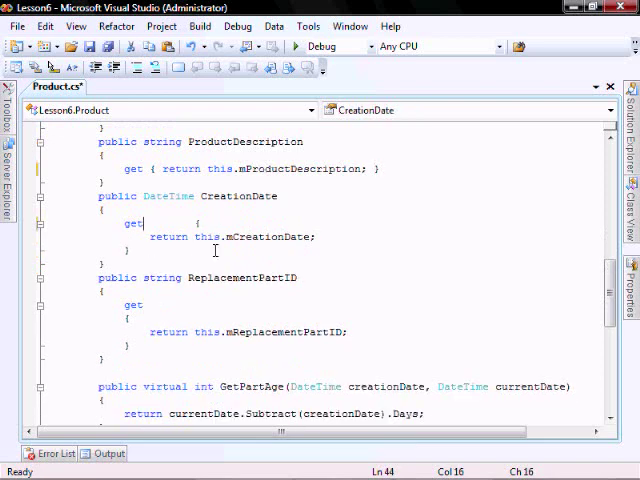
pyautogui.press('Delete')
pyautogui.press('Delete')
pyautogui.press('Delete')
pyautogui.press('Right')
pyautogui.press('Delete')
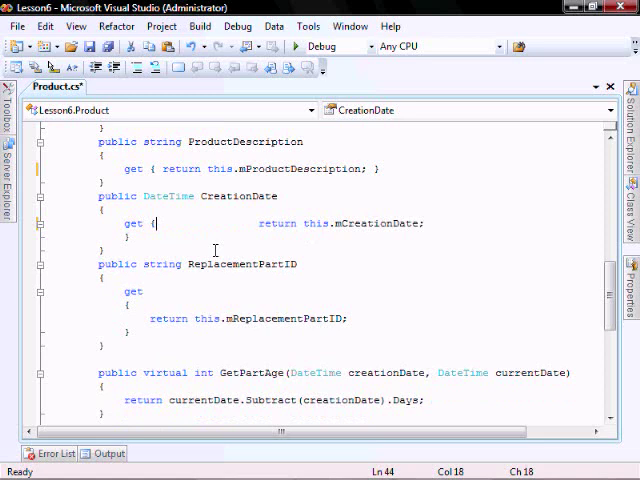
pyautogui.press('Delete')
pyautogui.press('Delete')
pyautogui.press('Delete')
pyautogui.press('Delete')
pyautogui.press('Delete')
pyautogui.press('Delete')
pyautogui.press('Delete')
pyautogui.press('Delete')
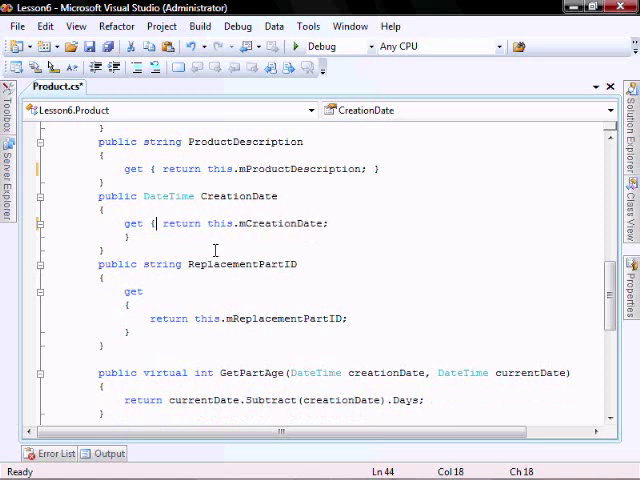
# Step: Finish the one-line CreationDate getter and condense the ReplacementPartID getter likewise
pyautogui.press('End')
pyautogui.press('Delete')
pyautogui.press('Delete')
pyautogui.press('Delete')
pyautogui.press('Delete')
pyautogui.press('Delete')
pyautogui.press('Delete')
pyautogui.press('Delete')
pyautogui.press('Delete')
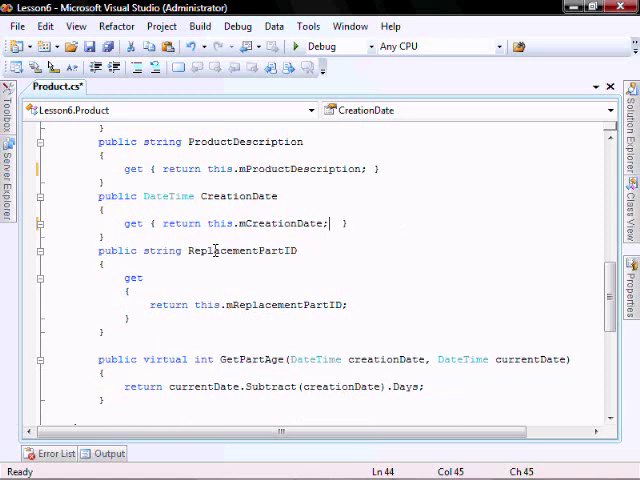
pyautogui.press('Delete')
pyautogui.press('Right')
pyautogui.scroll(-1, 214, 251)
pyautogui.click(171, 238)
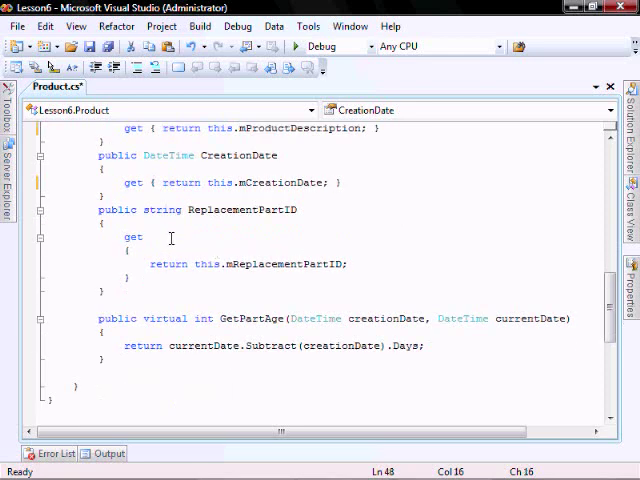
pyautogui.press('Delete')
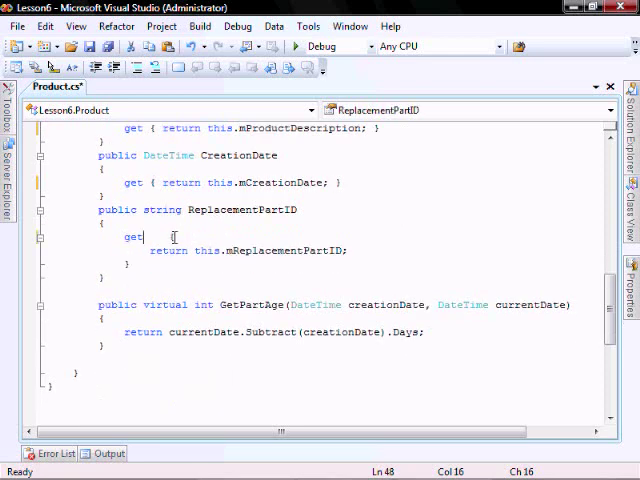
pyautogui.press('Right')
pyautogui.press('Delete')
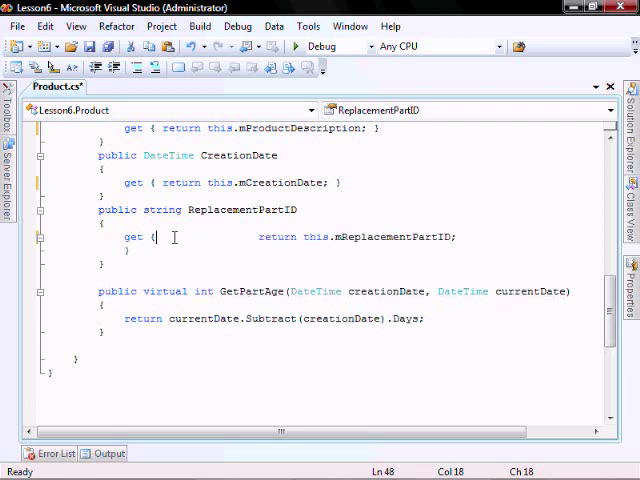
pyautogui.press('Delete')
pyautogui.press('Delete')
pyautogui.press('Delete')
pyautogui.press('Delete')
pyautogui.press('Delete')
pyautogui.press('Delete')
pyautogui.press('Delete')
pyautogui.press('Delete')
pyautogui.press('Delete')
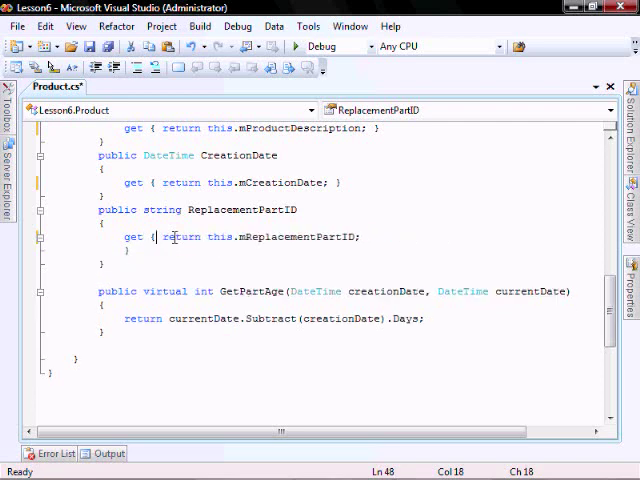
pyautogui.press('End')
pyautogui.press('Delete')
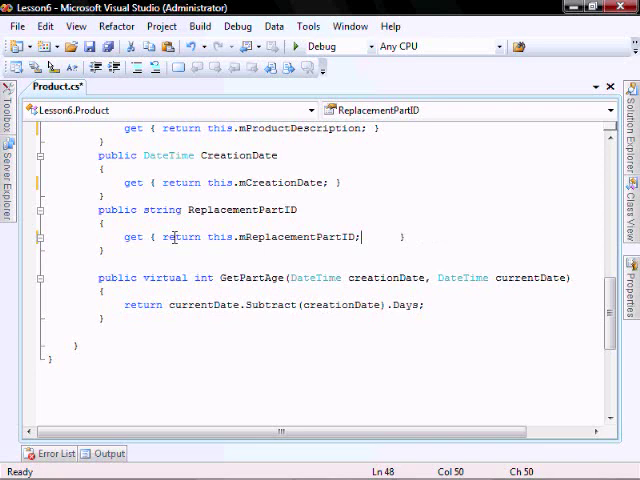
pyautogui.press('Delete')
pyautogui.press('Delete')
pyautogui.press('Delete')
# Step: Add 'set { mReplacementPartID = value; }' below the ReplacementPartID getter
pyautogui.press('End')
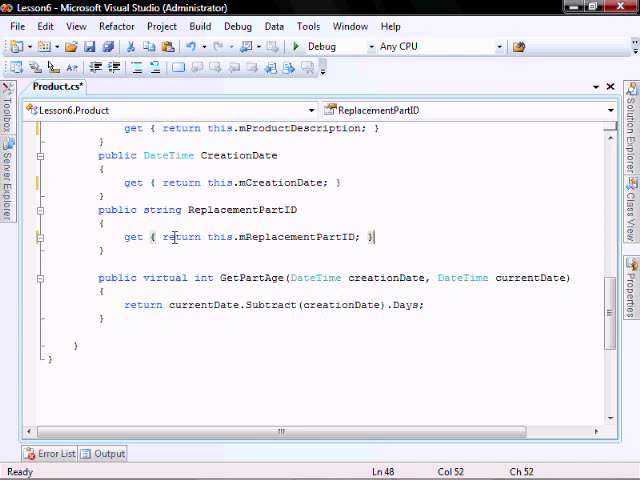
pyautogui.press('Return')
pyautogui.write('set ')
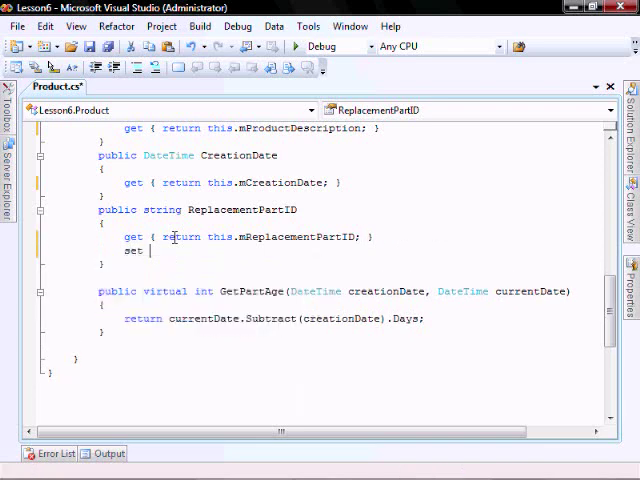
pyautogui.write('{m')
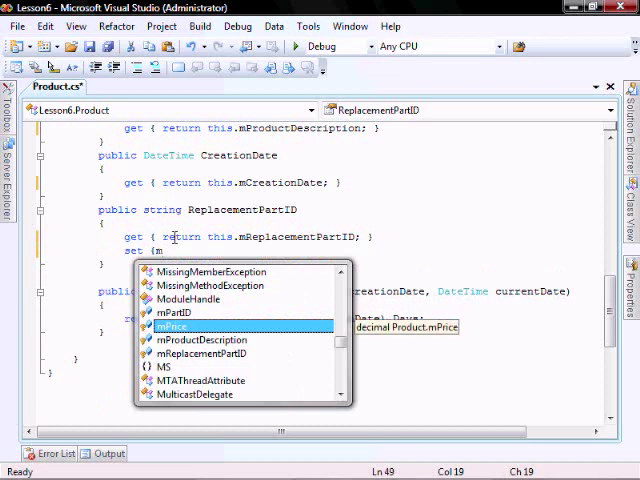
pyautogui.press('Down')
pyautogui.press('Down')
pyautogui.press('Tab')
pyautogui.write('= ')
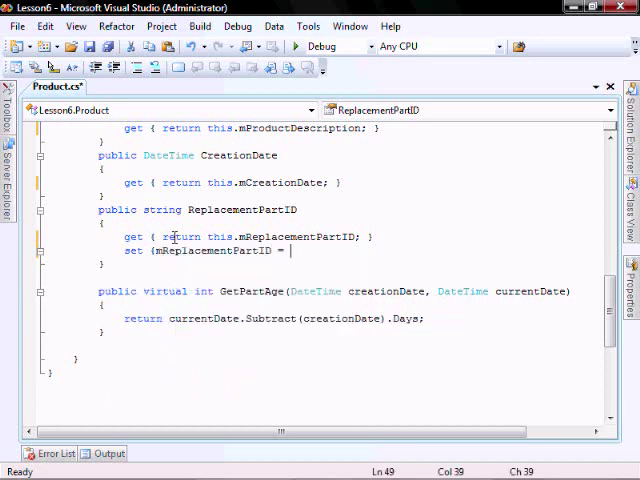
pyautogui.write('value')
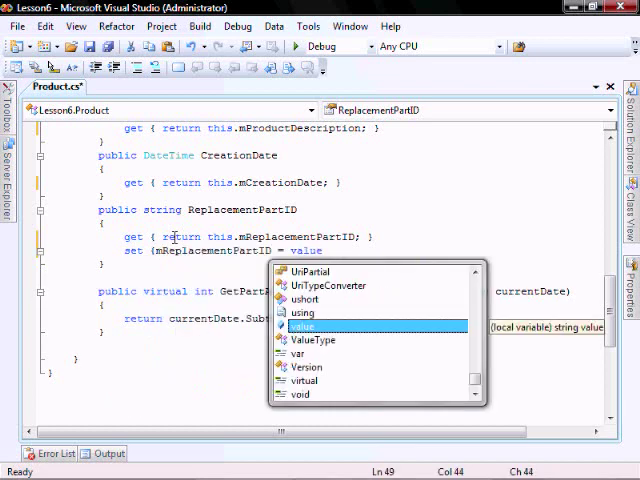
pyautogui.write('; }')
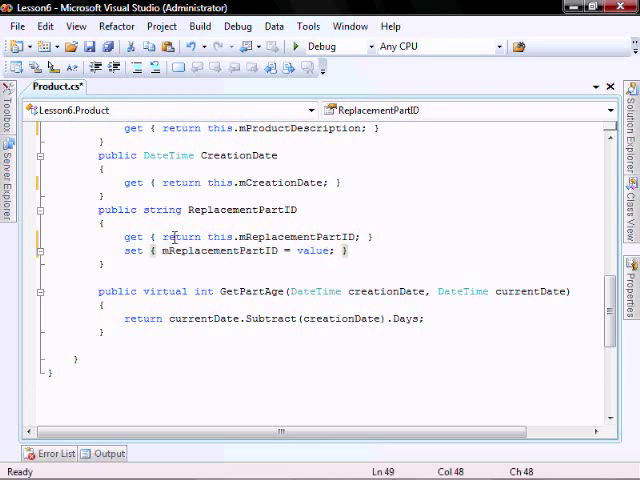
pyautogui.scroll(-2, 180, 225)
pyautogui.scroll(-1, 175, 228)
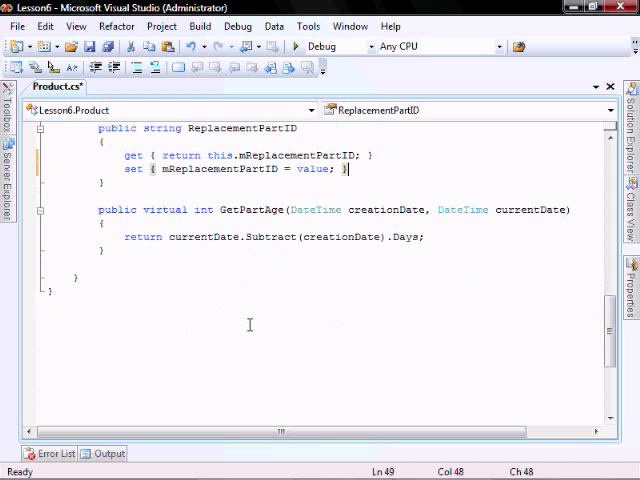
# Step: Declare 'public abstract void GetPartDiscount(Product p);' below GetPartAge and save Product.cs
pyautogui.click(112, 251)
pyautogui.press('Return')
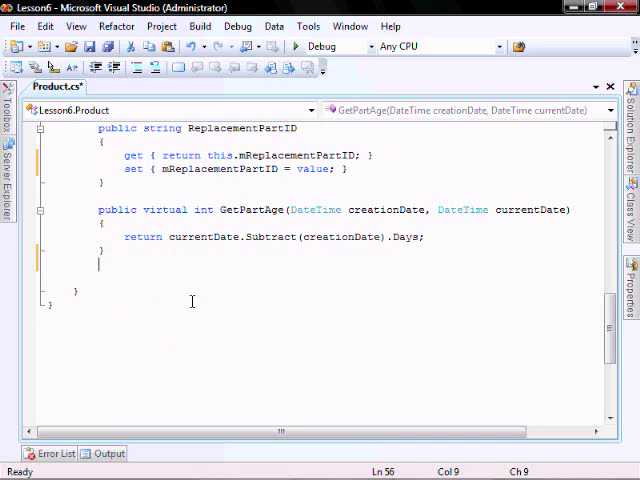
pyautogui.press('Return')
pyautogui.write('publ')
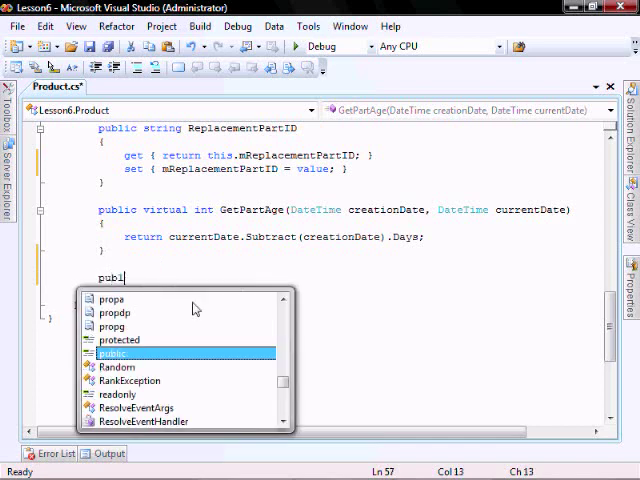
pyautogui.write('ic abstra')
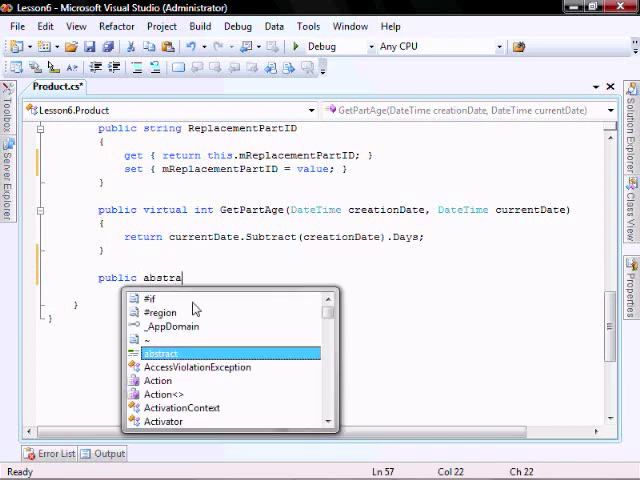
pyautogui.write('ct void')
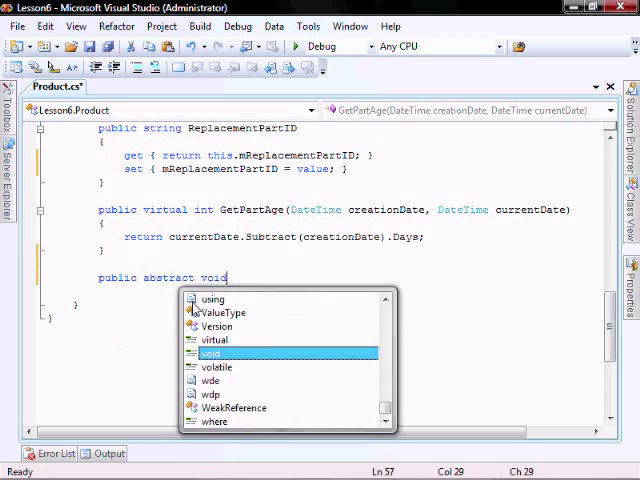
pyautogui.write(' Get')
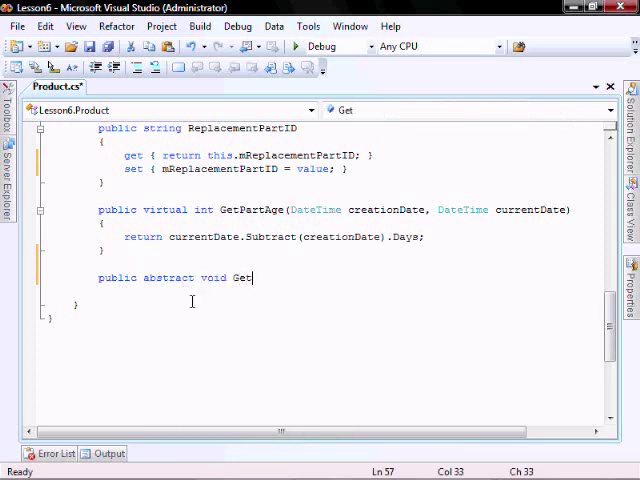
pyautogui.write('PartDis')
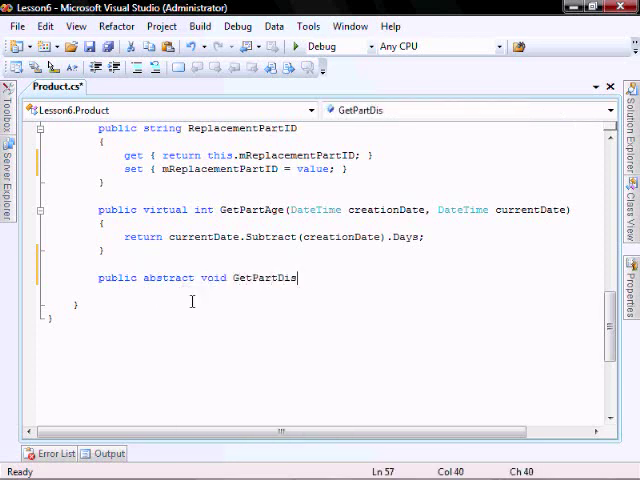
pyautogui.write('count(')
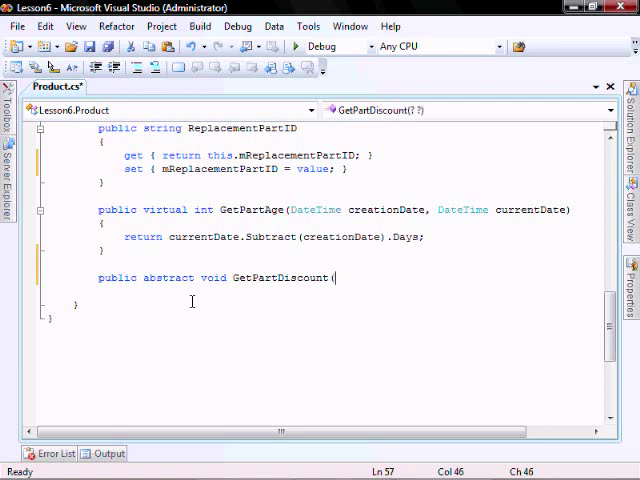
pyautogui.write('Pro')
pyautogui.press('Tab')
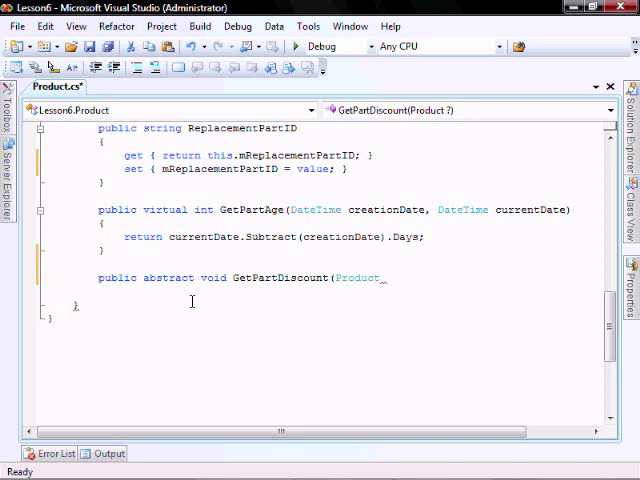
pyautogui.write('p)')
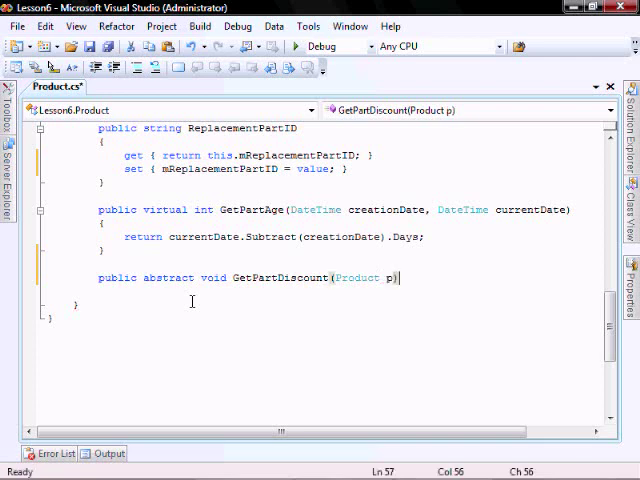
pyautogui.write(';')
pyautogui.hotkey('ctrl', 's')
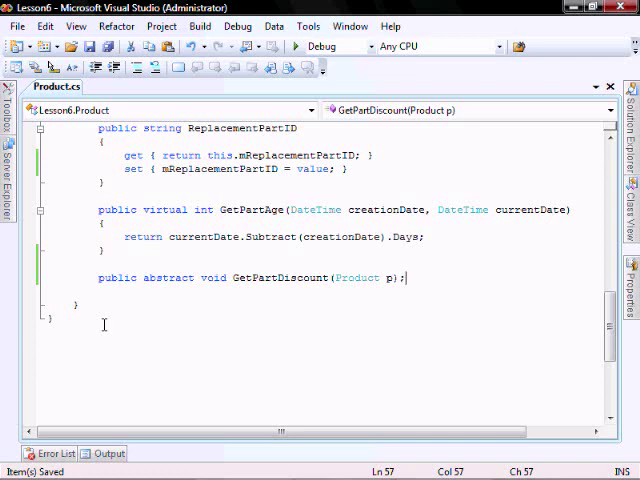
pyautogui.scroll(5, 150, 250)
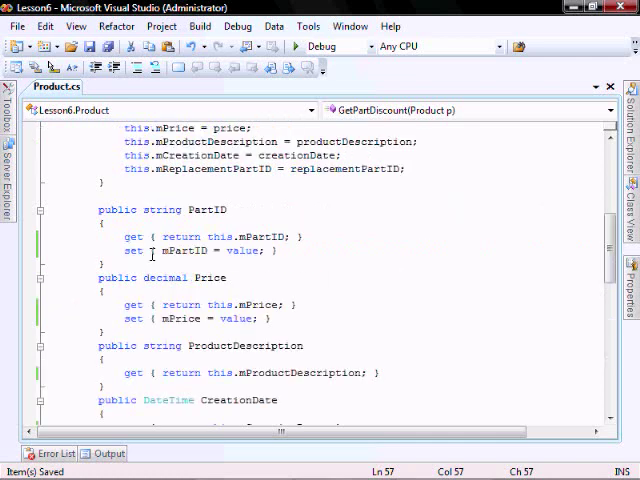
pyautogui.scroll(5, 150, 250)
pyautogui.scroll(3, 150, 250)
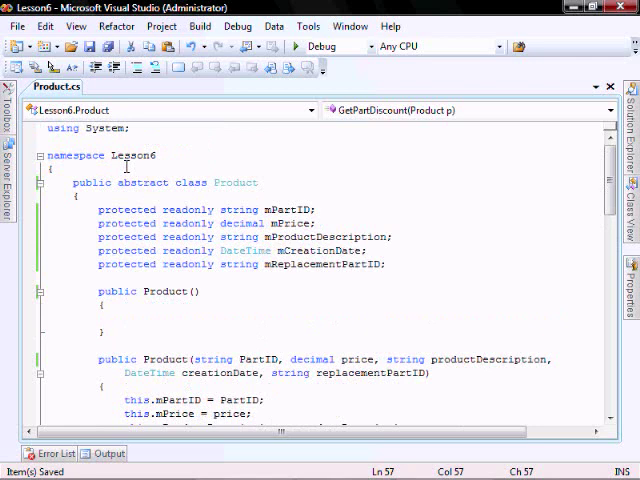
# Step: Add 'public class ProductList : Product' with an empty body above the Product class
pyautogui.click(76, 196)
pyautogui.press('Return')
pyautogui.press('Return')
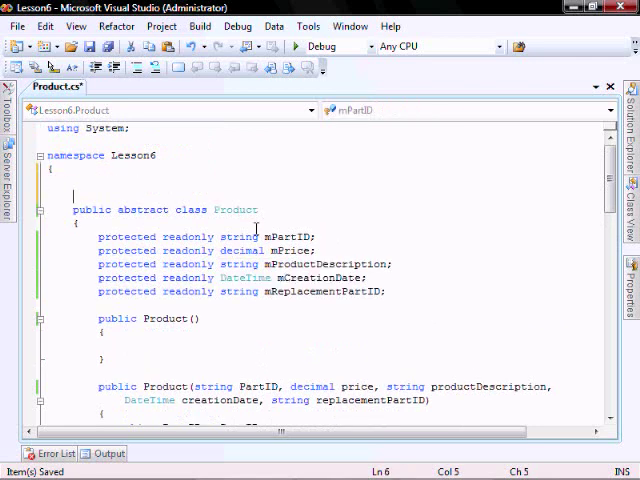
pyautogui.press('Up')
pyautogui.write('pu')
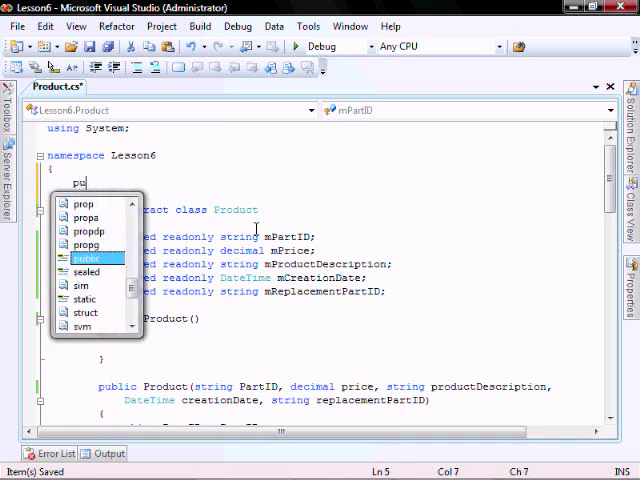
pyautogui.write('blic cl')
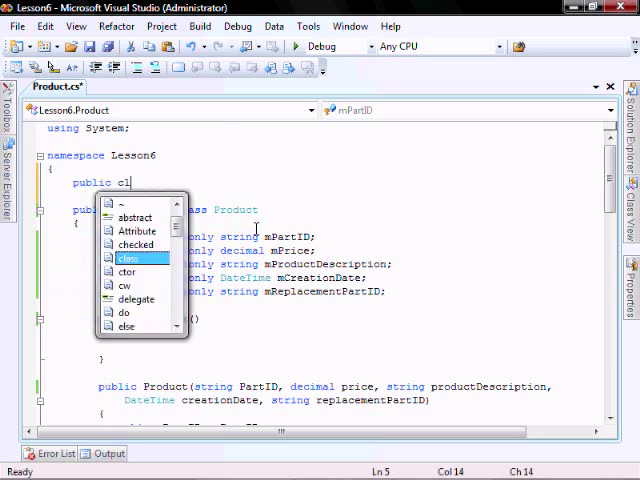
pyautogui.write('ass ')
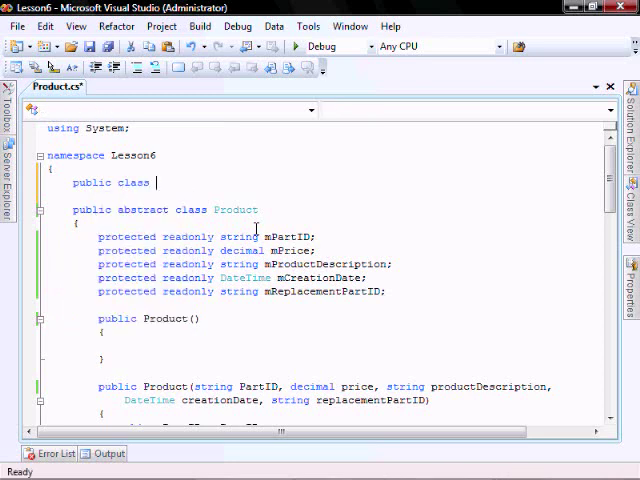
pyautogui.write('ProductLis')
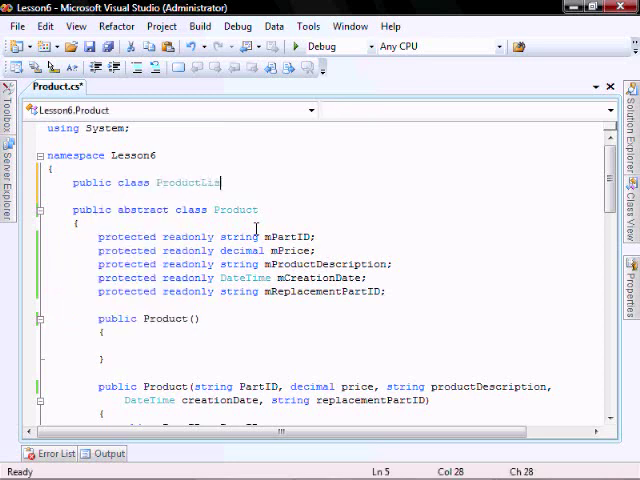
pyautogui.write('t ')
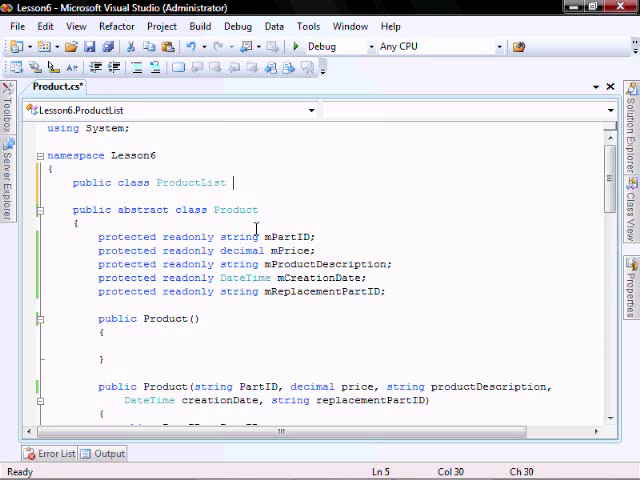
pyautogui.write(': ')
pyautogui.write('Product')
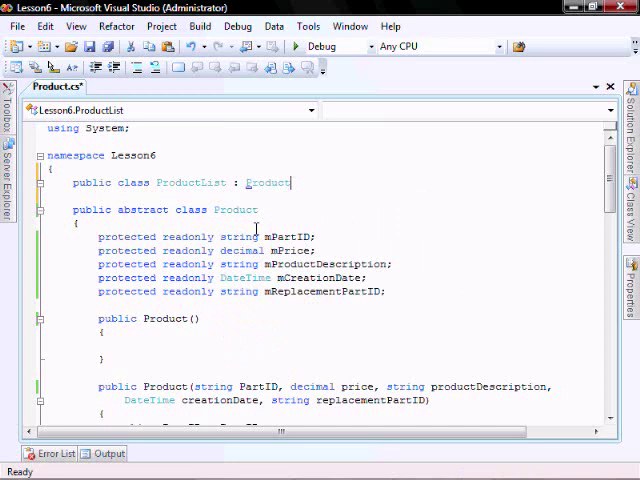
pyautogui.press('Return')
pyautogui.write('{')
pyautogui.press('Return')
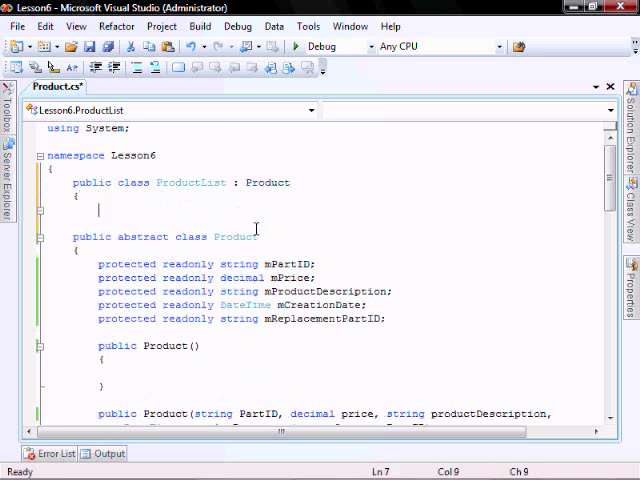
# Step: Write ProductList's base-calling five-parameter constructor and a parameterless constructor, then save
pyautogui.press('Return')
pyautogui.write('}')
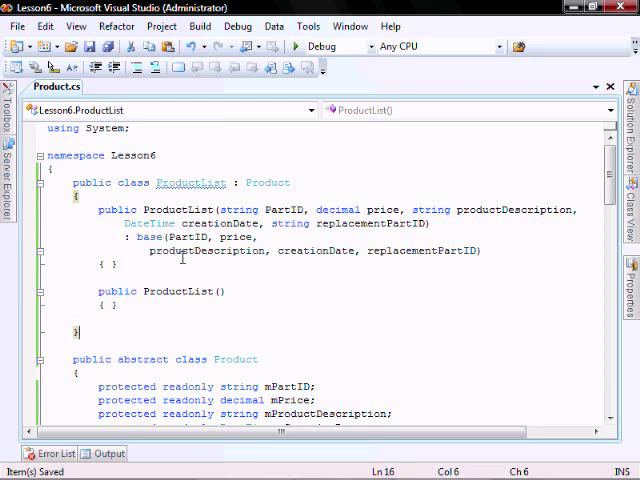
# Step: Build with F5, decline the last successful build, and see the unimplemented GetPartDiscount error
pyautogui.press('F5')
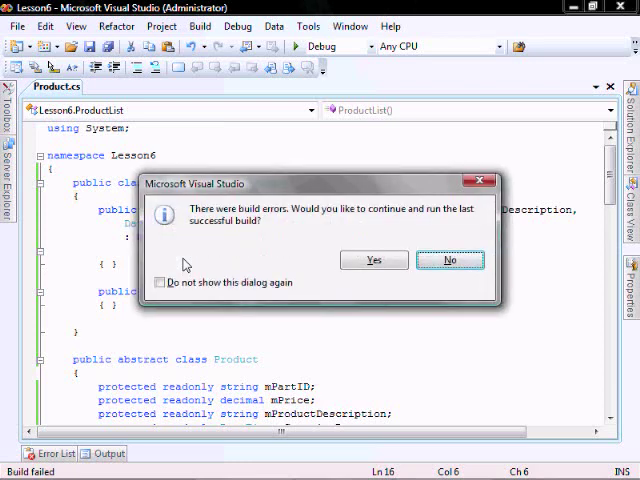
pyautogui.click(449, 260)
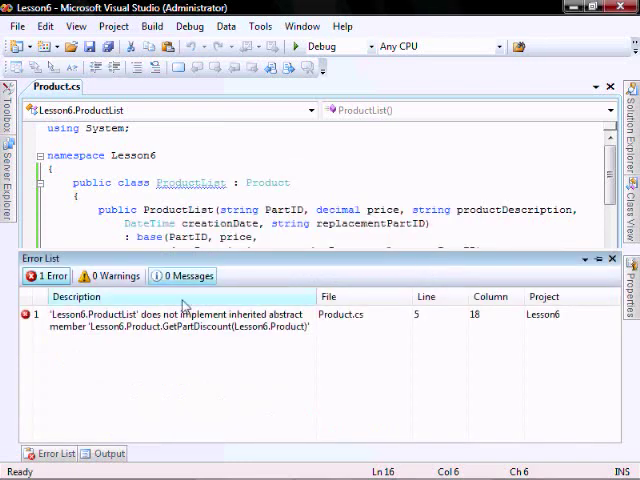